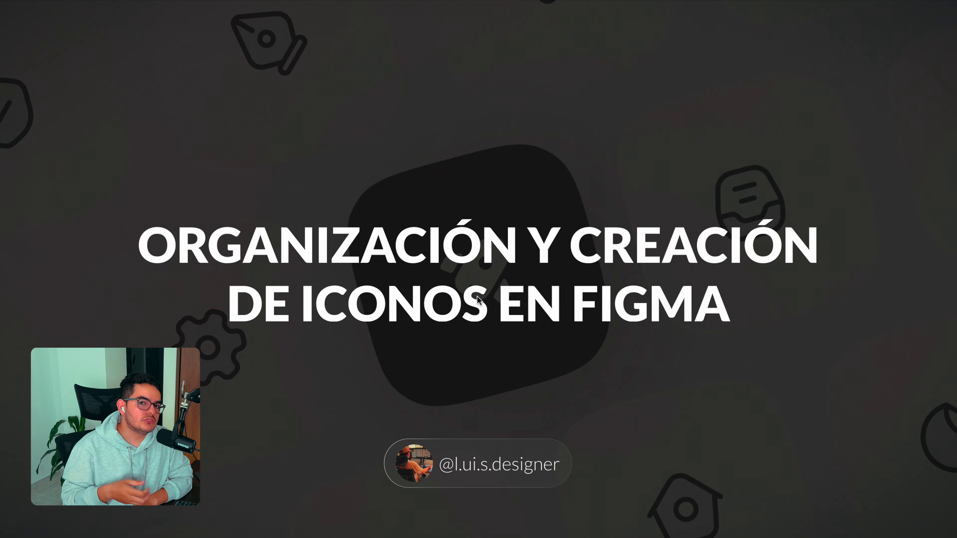
Step: Advance the presentation to the "Creación de componente base" slide, exit full screen and return to the Masterclass Icons design file
key("Right")
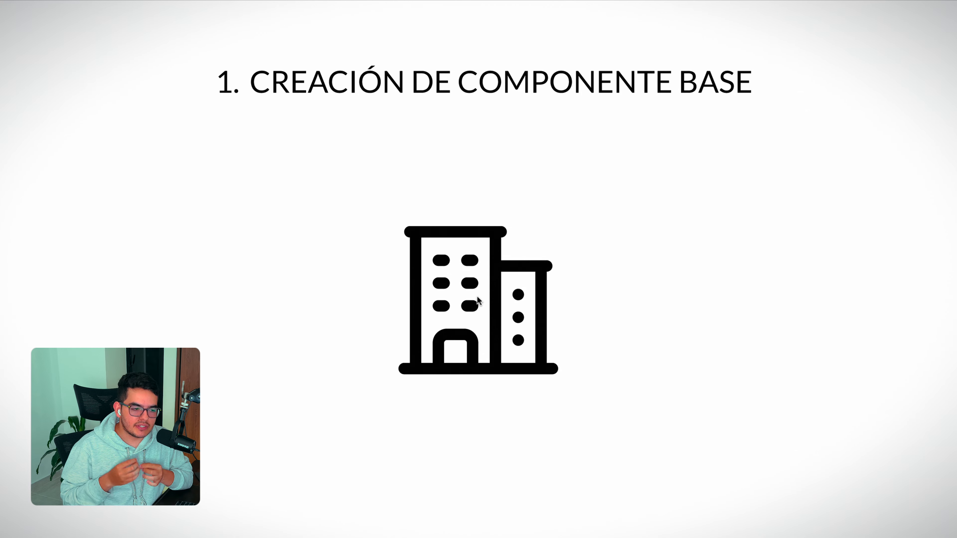
left_click(746, 158)
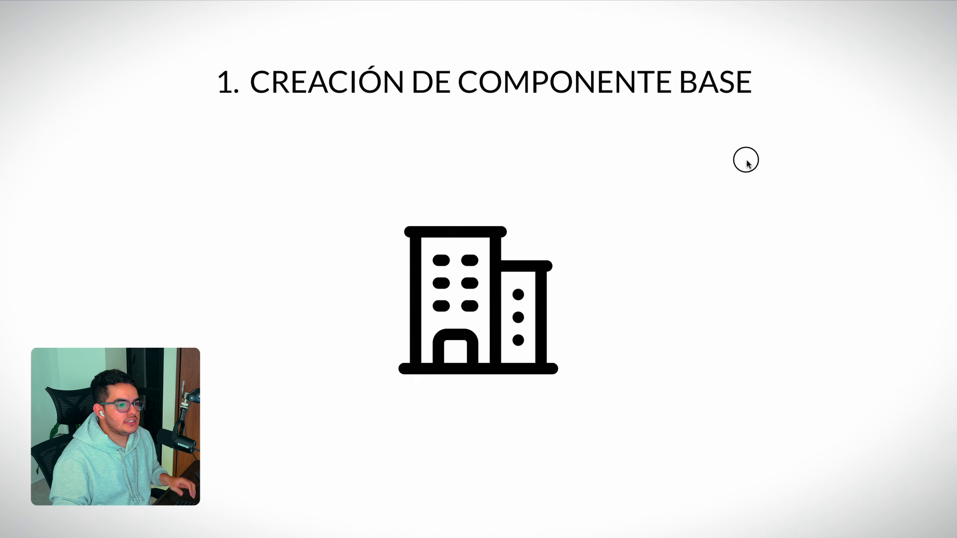
mouse_move(936, 10)
key("Escape")
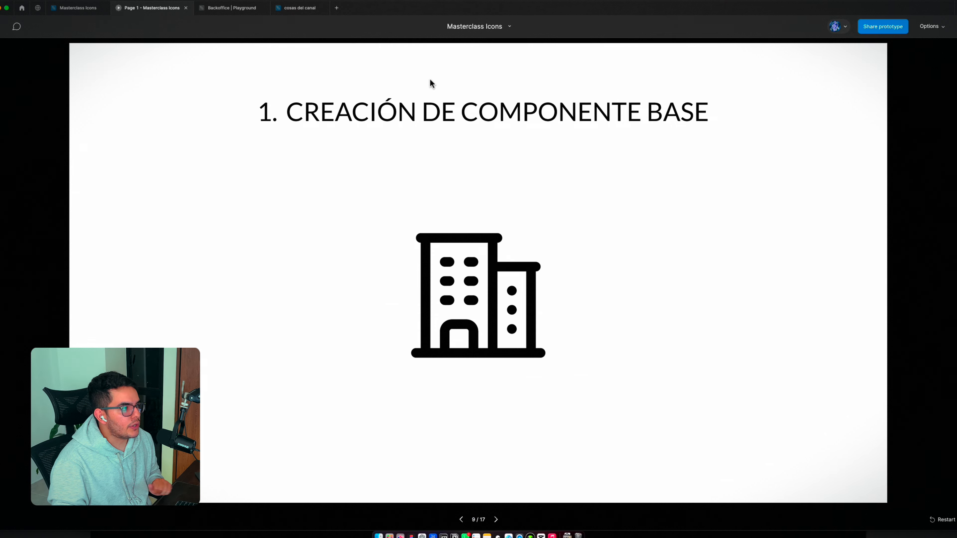
left_click(74, 8)
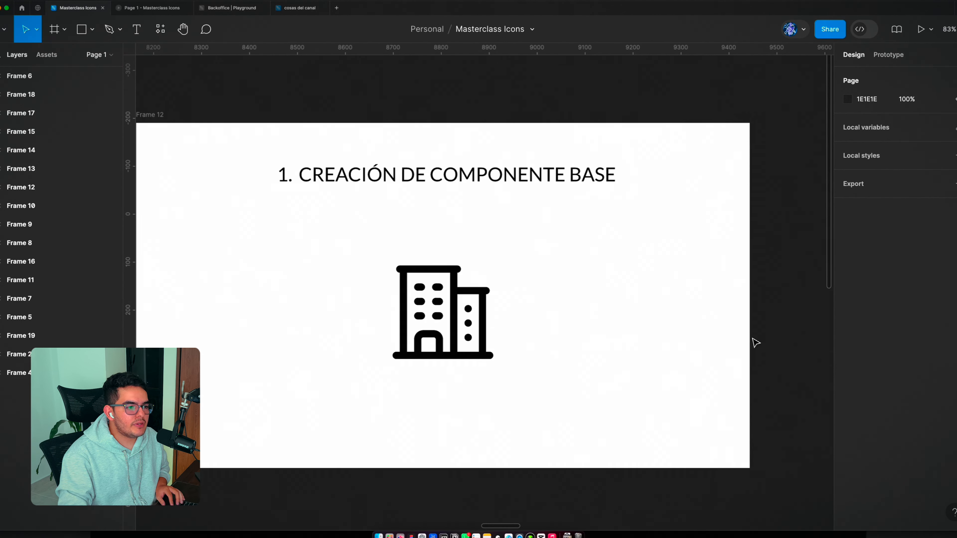
scroll(756, 343, "down", 2)
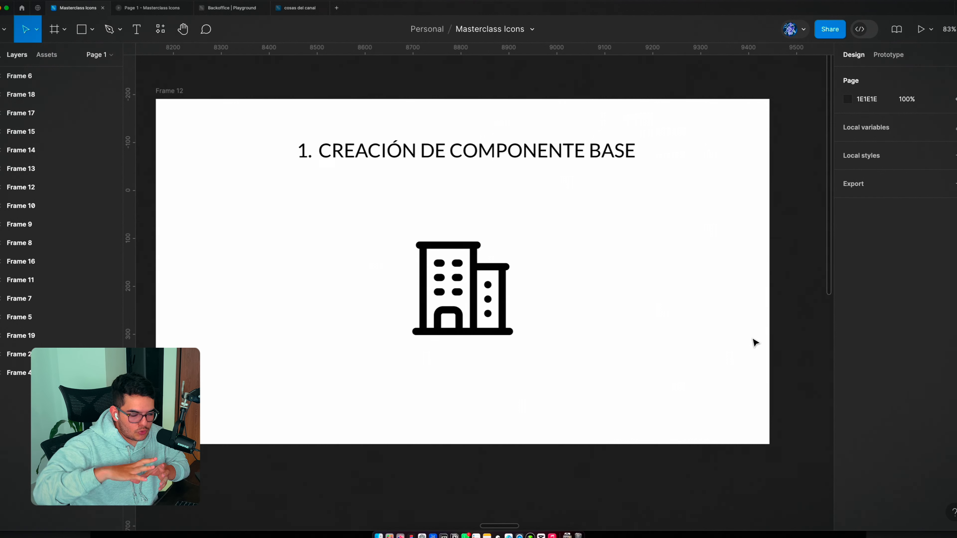
Step: Inspect the building icon's frame and the stroke-based vector nested inside it
left_click(491, 270)
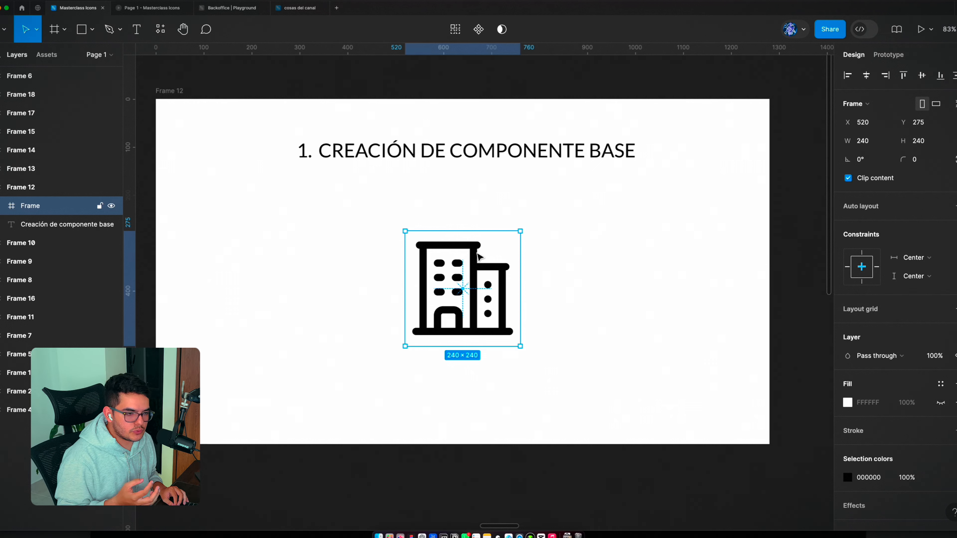
double_click(479, 258)
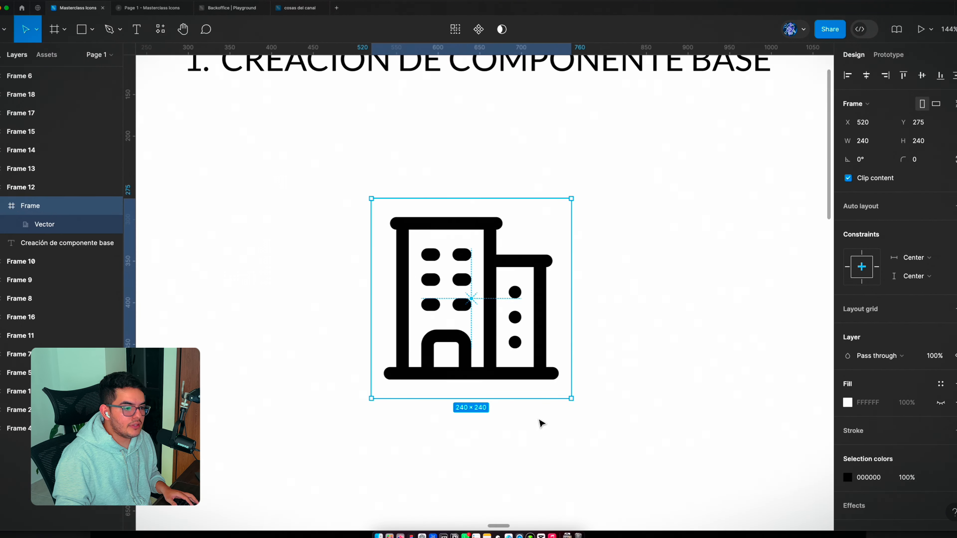
double_click(497, 329)
scroll(443, 263, "up", 3)
scroll(444, 265, "up", 3)
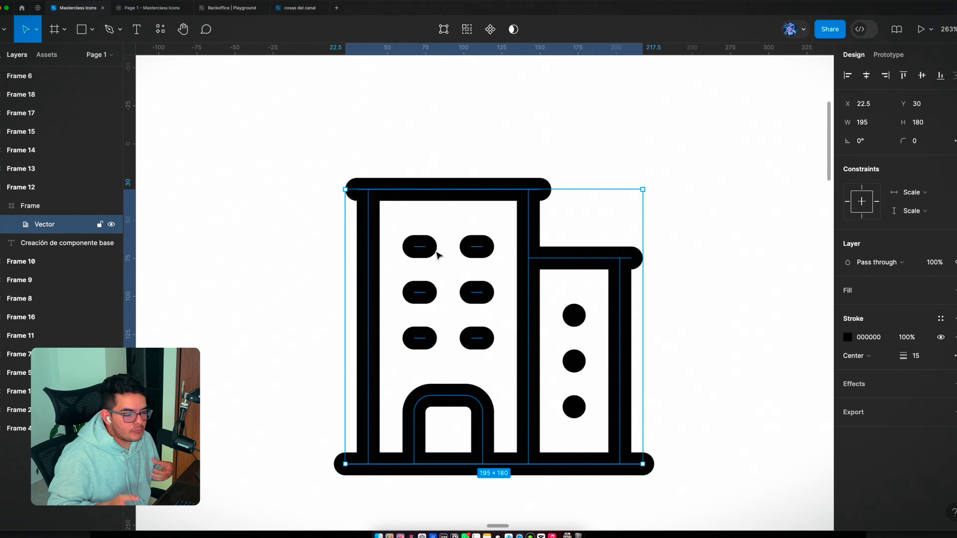
scroll(437, 255, "down", 2)
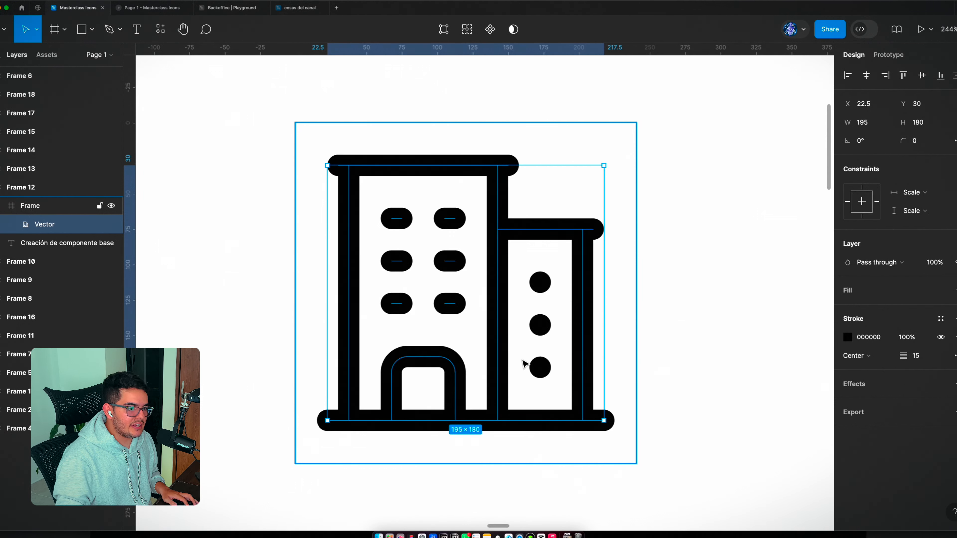
left_click(714, 363)
scroll(322, 217, "down", 10)
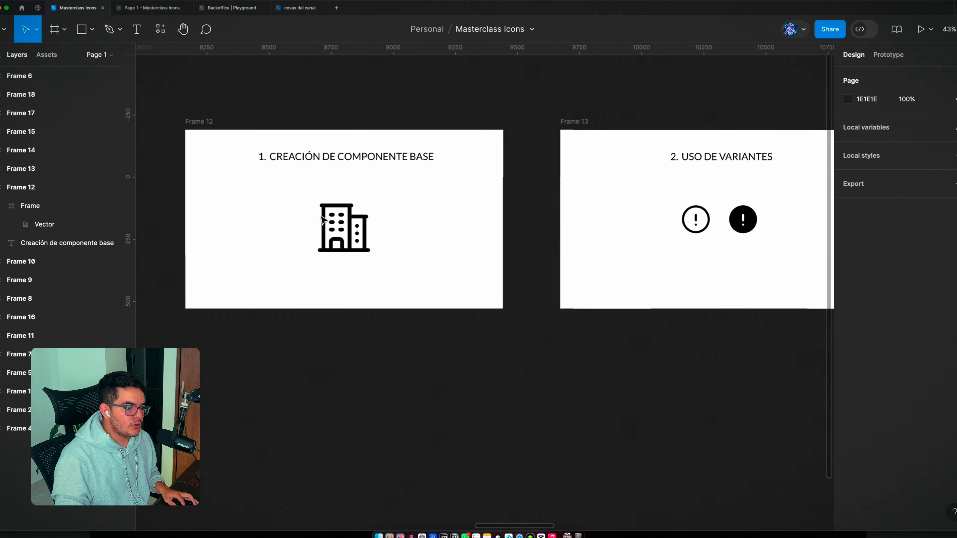
Step: Shrink the building icon's frame to 73 × 73 and examine how its stroke scales
left_click(322, 219)
scroll(321, 225, "up", 5)
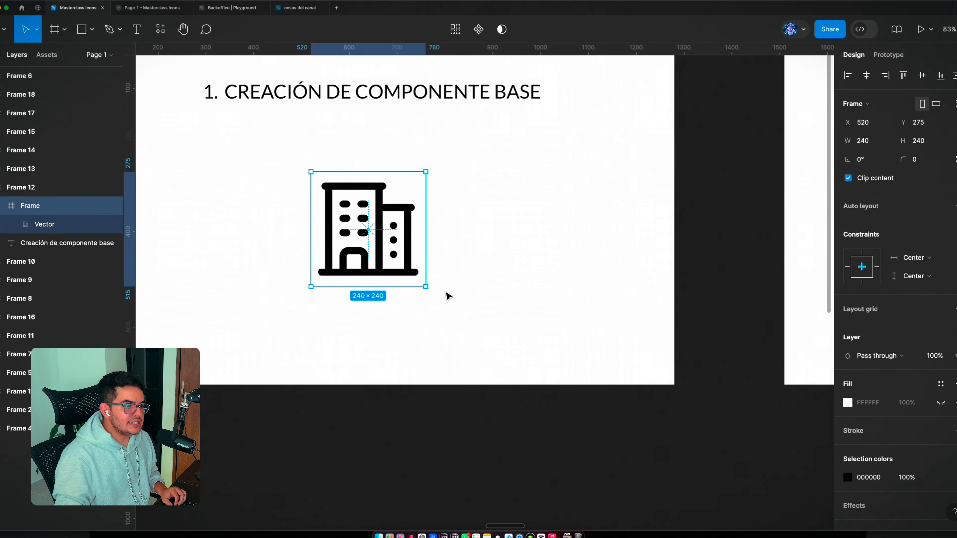
left_click_drag(426, 287, 347, 207)
scroll(321, 184, "up", 10)
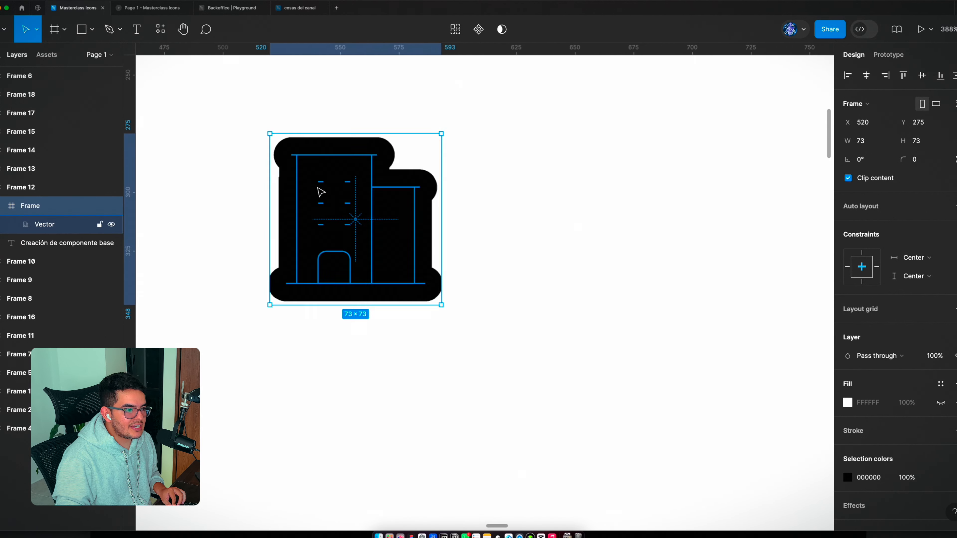
scroll(321, 192, "up", 2)
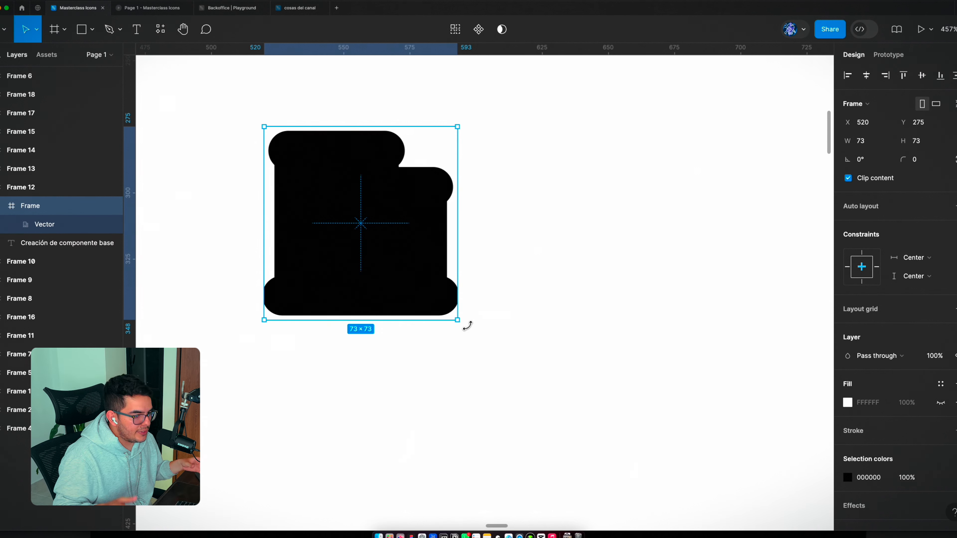
scroll(468, 325, "down", 10)
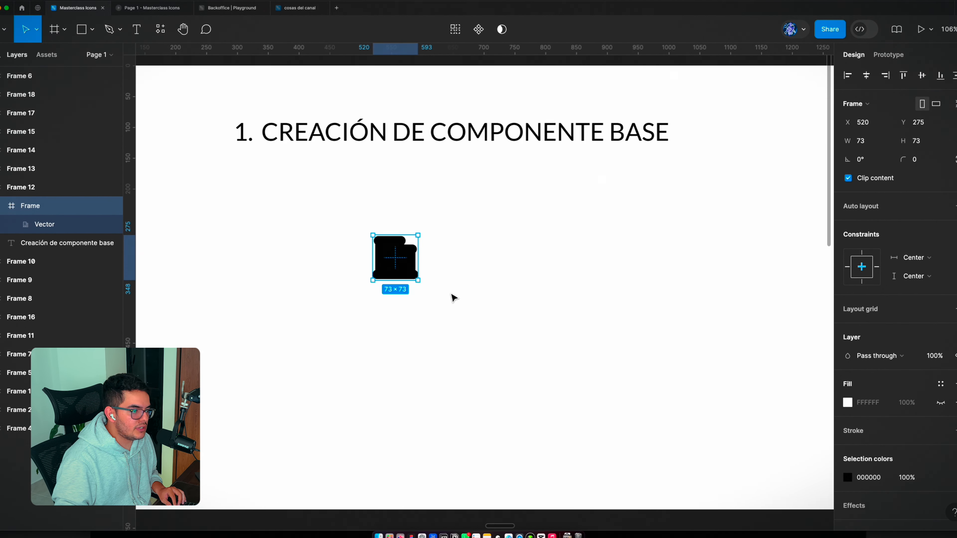
Step: Enlarge the building icon's frame to 276 × 276 and undo both resizes
scroll(419, 284, "up", 5)
left_click_drag(410, 279, 611, 426)
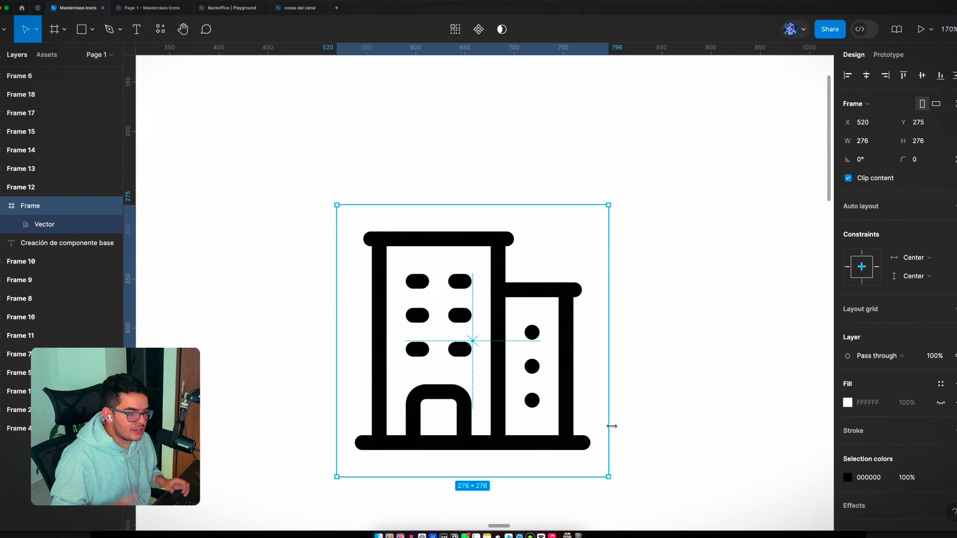
scroll(385, 253, "down", 2)
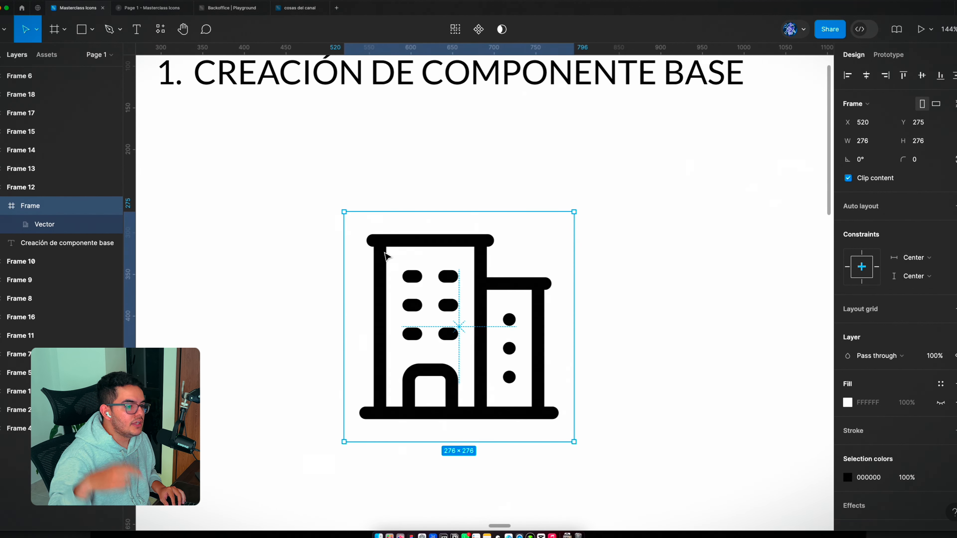
key("super+z")
key("super+z")
Step: Convert the building icon's vector stroke into a filled shape with Outline stroke
scroll(515, 254, "up", 3)
left_click(515, 254)
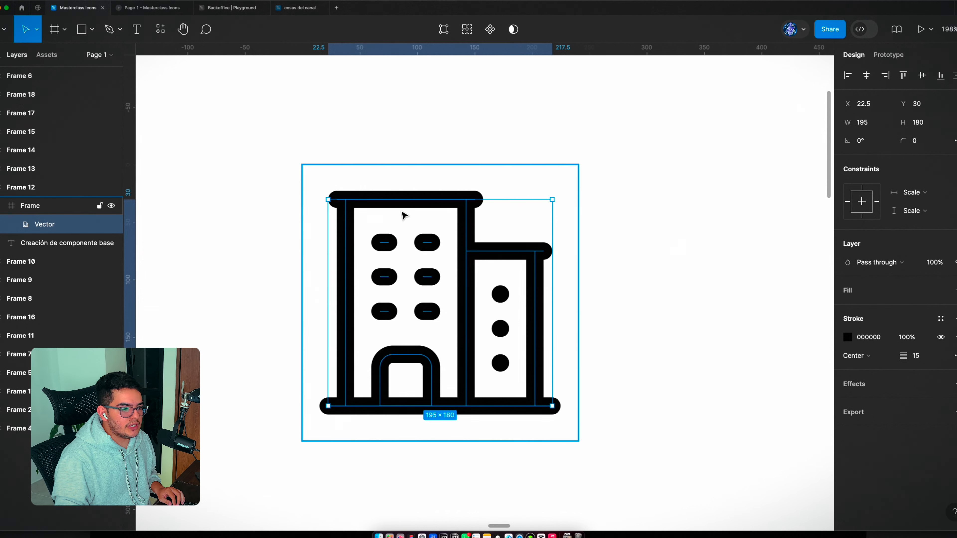
scroll(475, 358, "up", 2)
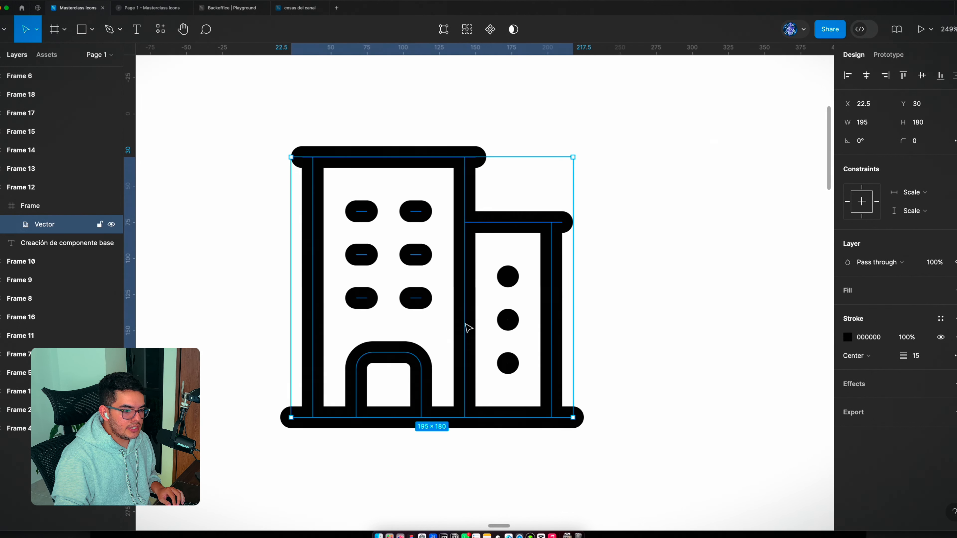
right_click(467, 327)
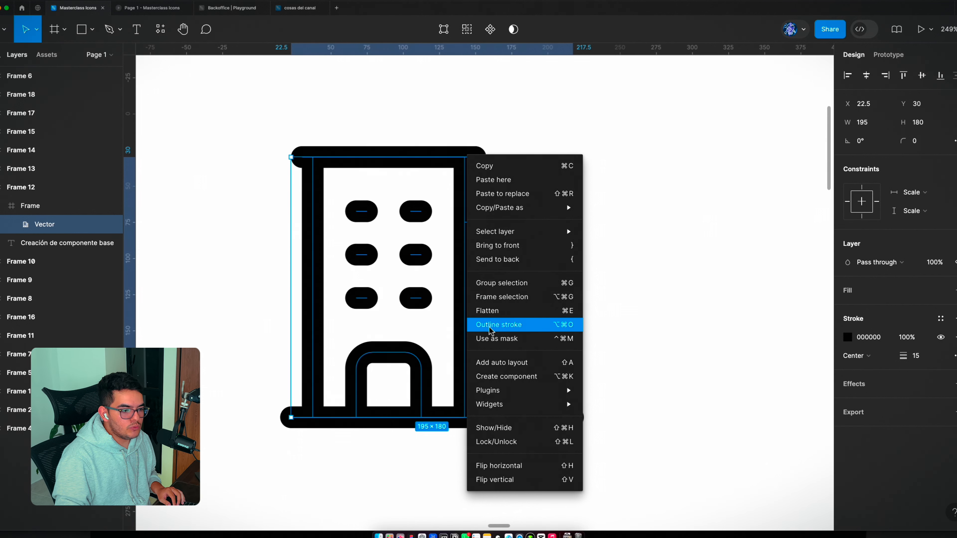
left_click(519, 330)
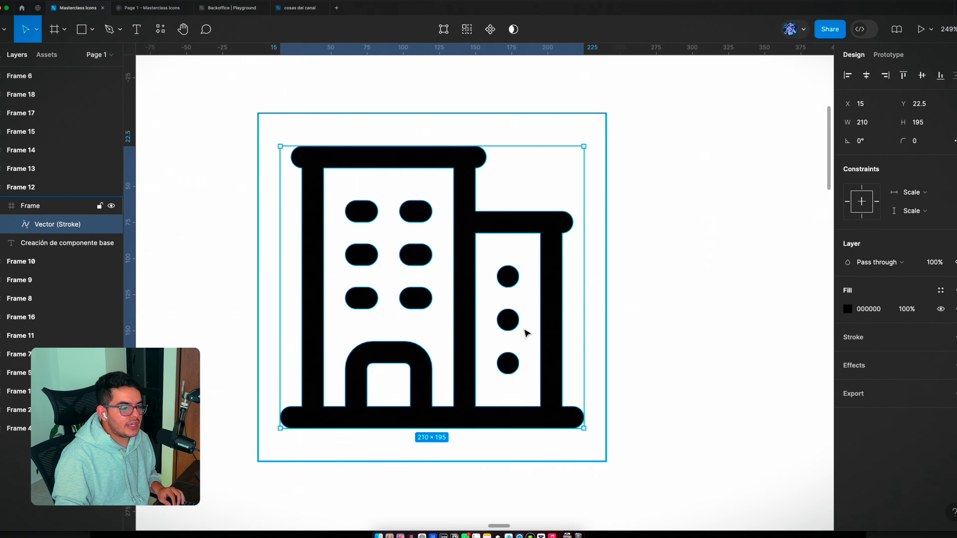
Step: Open the outlined building vector for point editing, select the whole shape and examine its anchor points
double_click(444, 213)
scroll(310, 160, "up", 5)
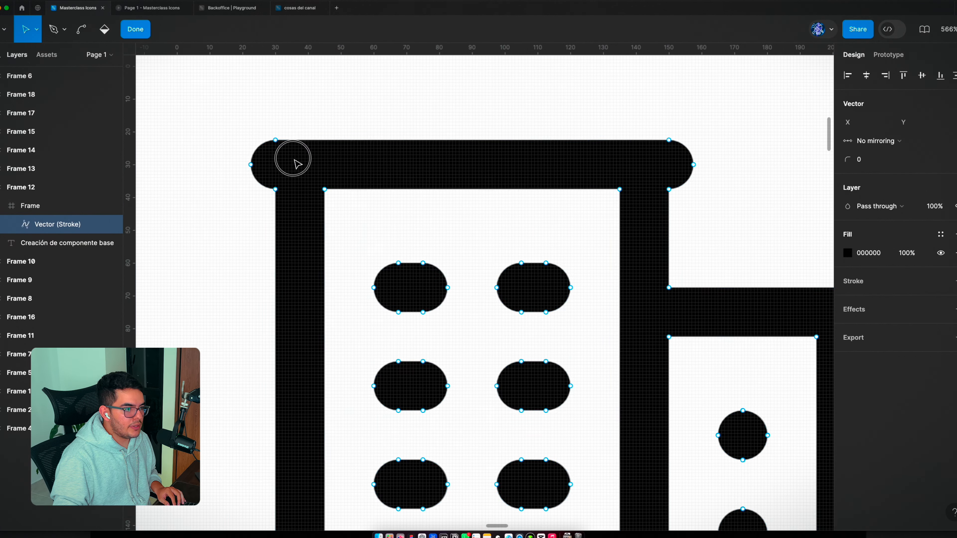
key("super+a")
scroll(316, 258, "down", 6)
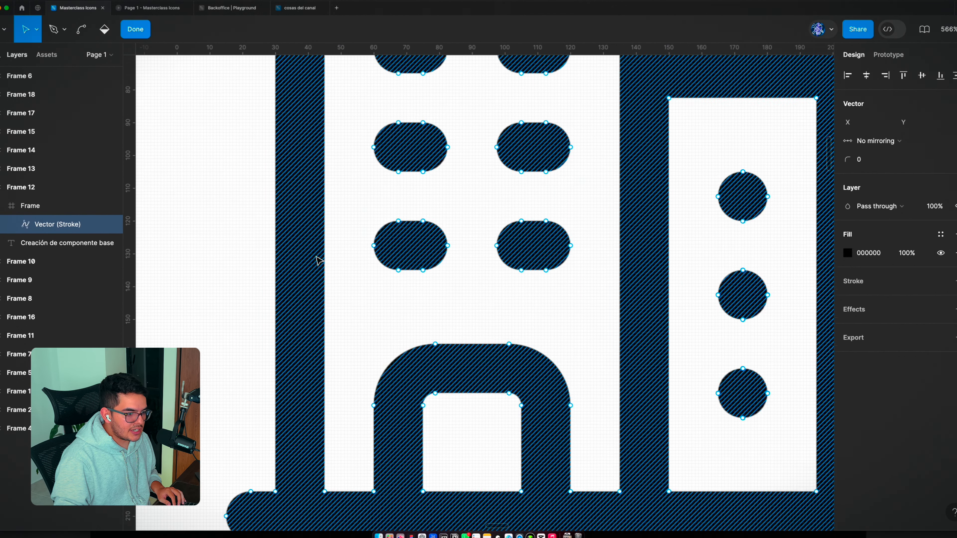
scroll(317, 260, "down", 5)
scroll(318, 260, "up", 3)
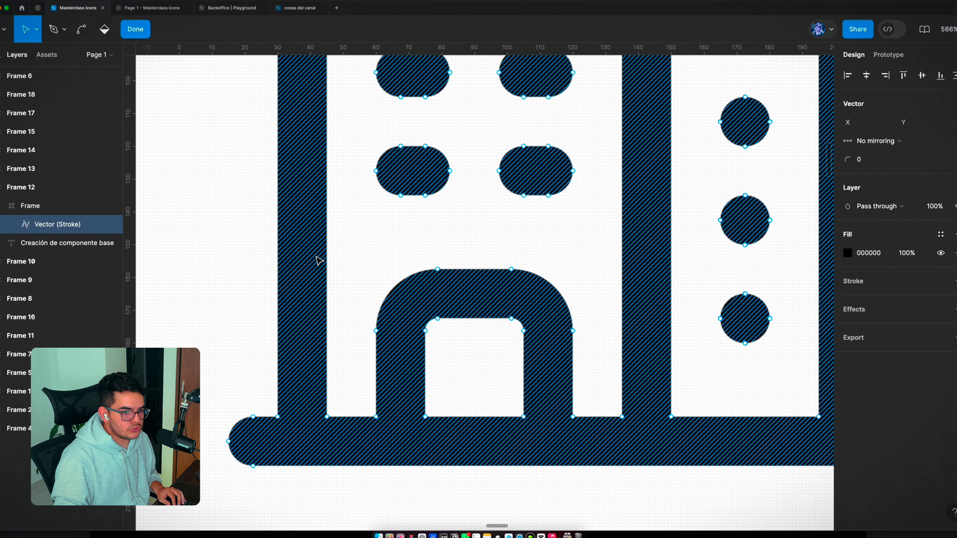
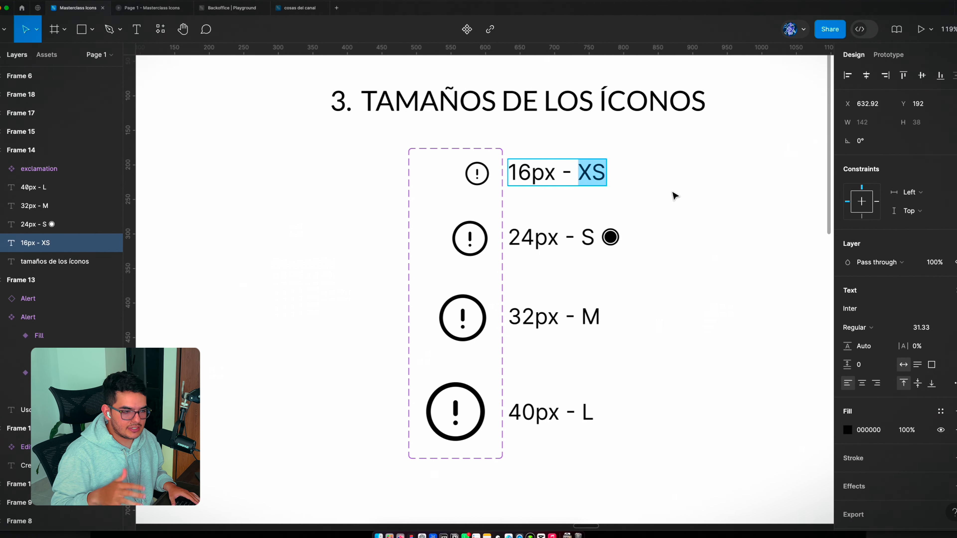
Step: Set the Size value of the 16px exclamation icon variant to XS
key("Escape")
left_click(477, 175)
left_click(477, 176)
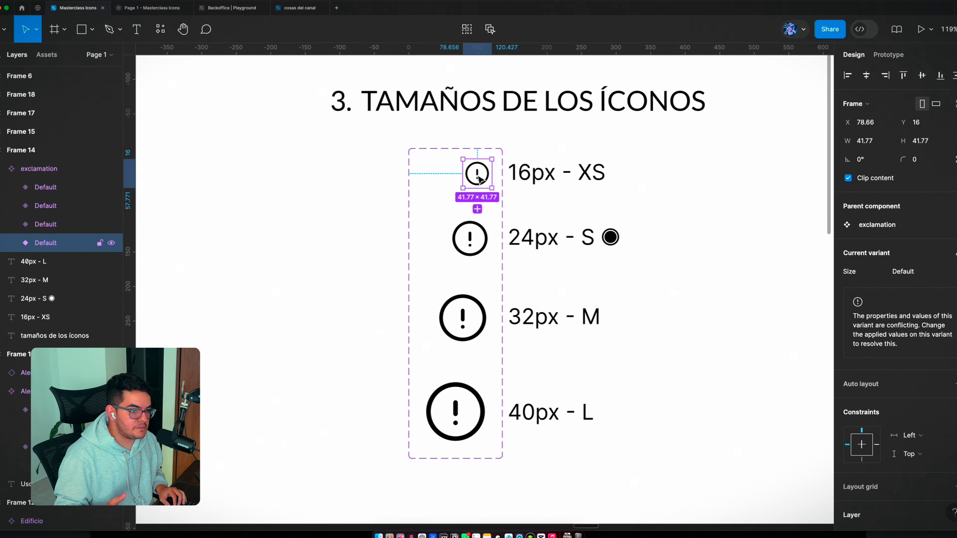
left_click(912, 272)
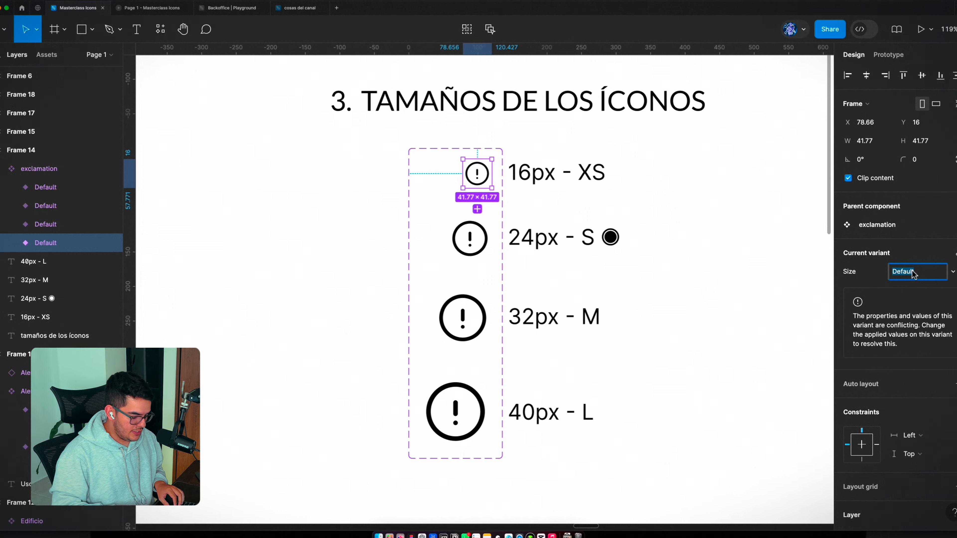
type("XS")
key("Return")
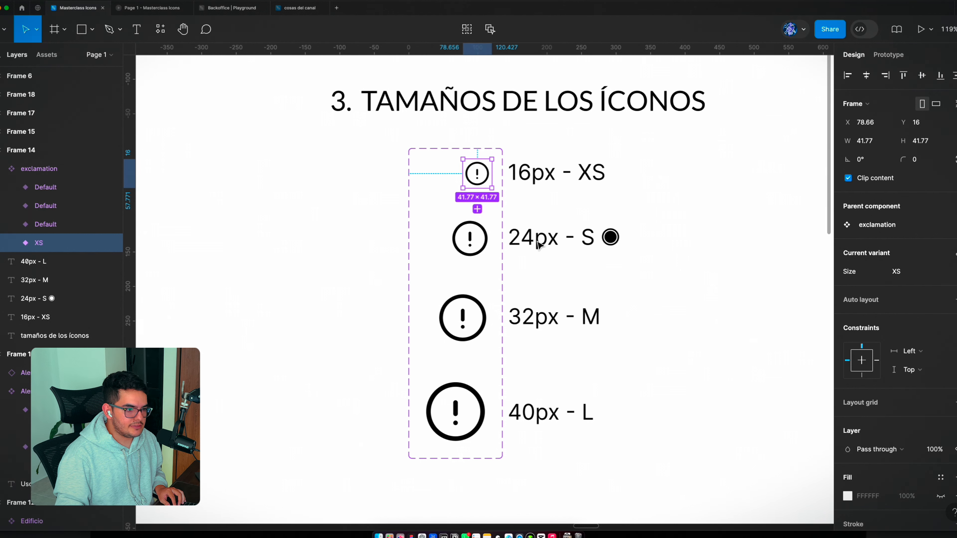
Step: Set the Size value of the 24px exclamation icon variant to Small
left_click(470, 238)
left_click(904, 271)
type("Small")
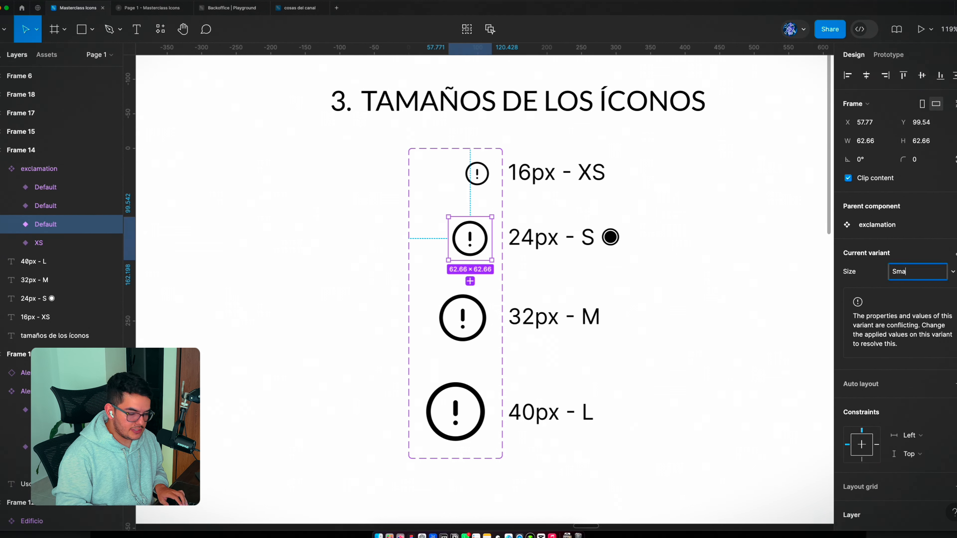
key("Return")
Step: Set the Size value of the 32px exclamation icon variant to Medium
left_click(485, 336)
left_click(919, 271)
type("Medium")
key("Return")
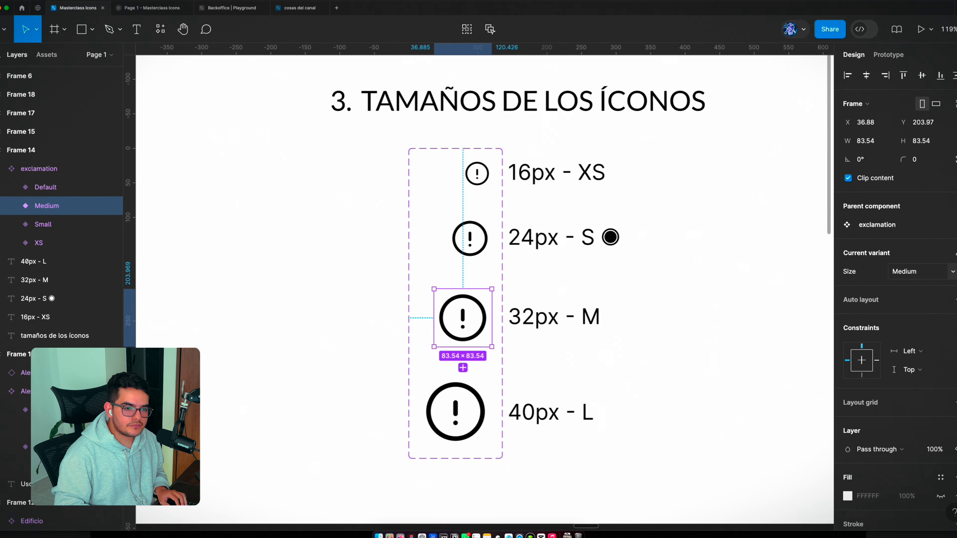
Step: Set the Size value of the 40px exclamation icon variant to Large
left_click(471, 433)
left_click(919, 272)
type("Large")
key("Return")
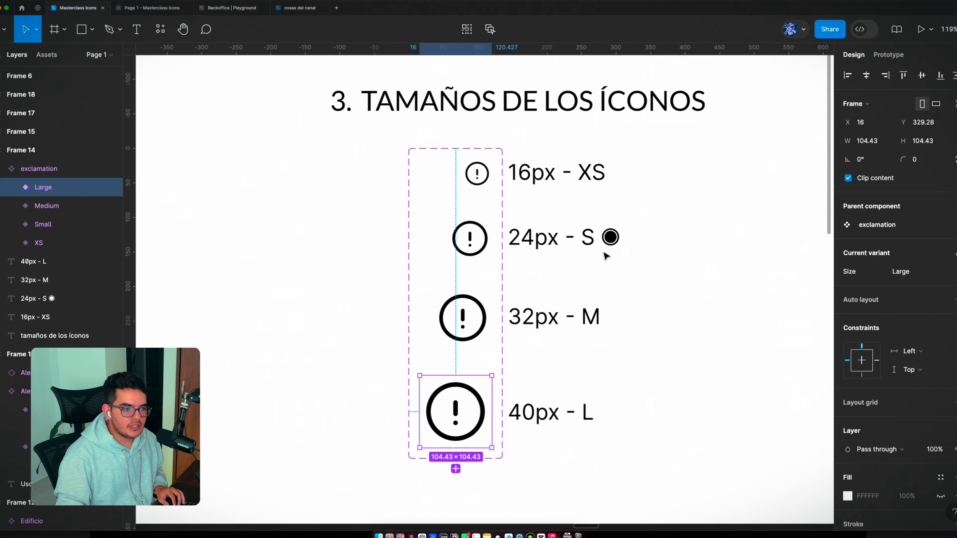
Step: Place an instance of the XS exclamation variant in the empty area beside the size labels
scroll(381, 156, "down", 5)
scroll(450, 189, "down", 2)
scroll(433, 247, "up", 6)
left_click(421, 241)
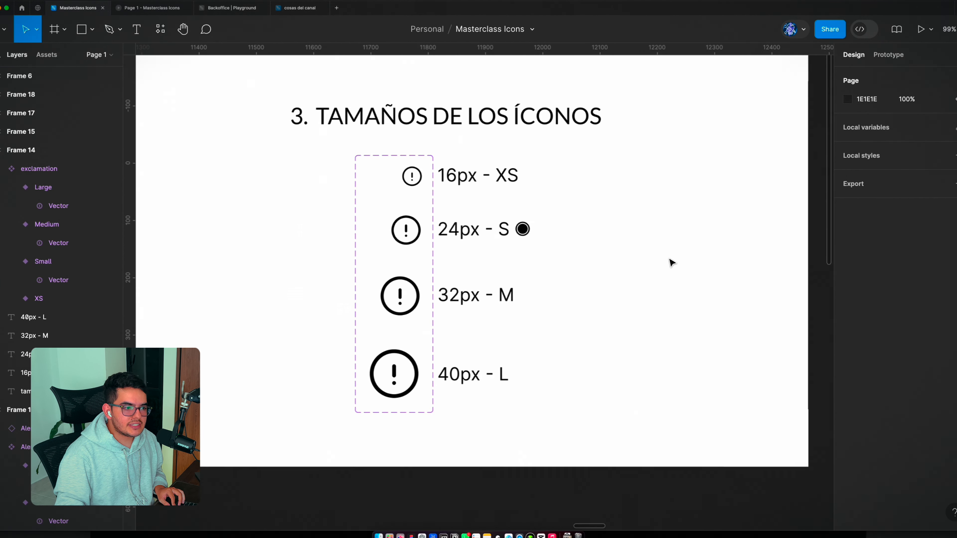
left_click(412, 176)
left_click(411, 175)
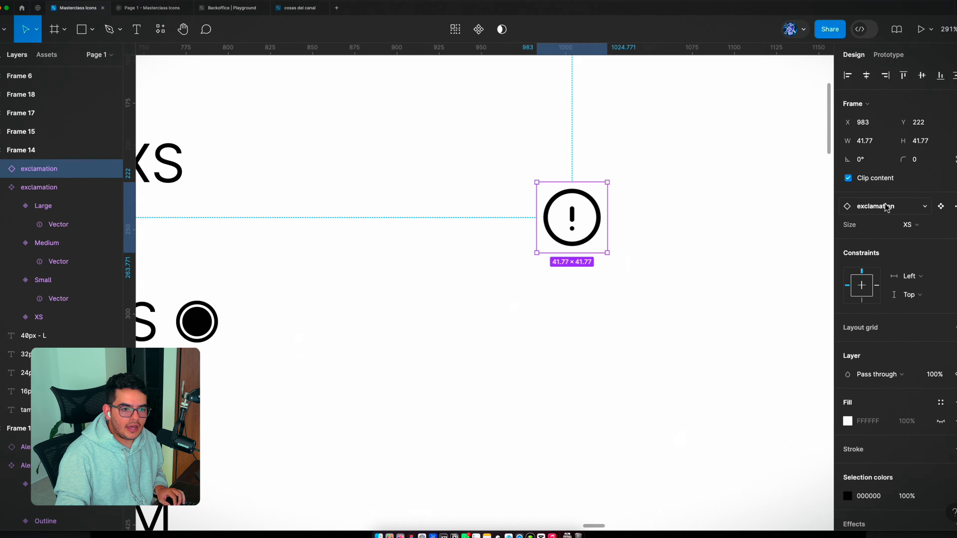
Step: Switch the exclamation instance's Size to Large, to Small and finally to Medium
left_click(926, 228)
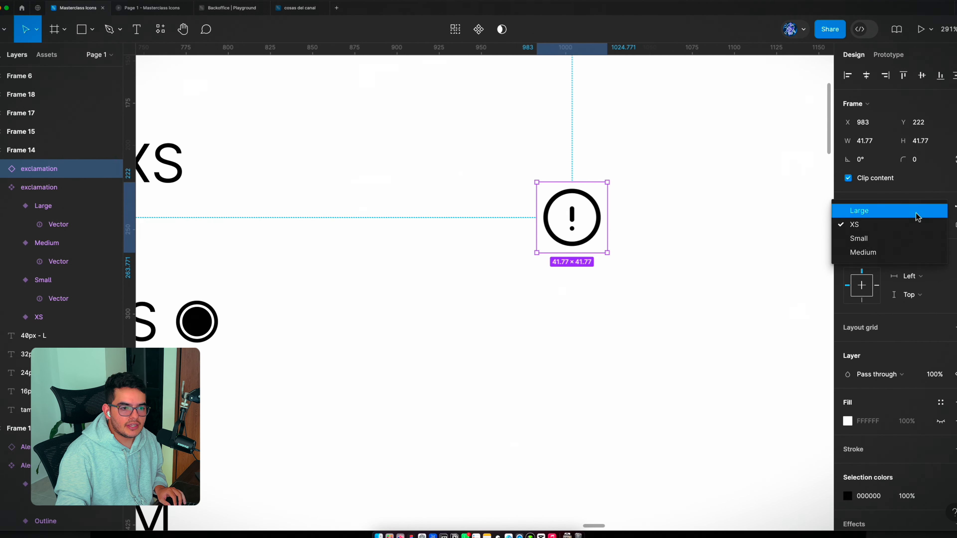
left_click(869, 210)
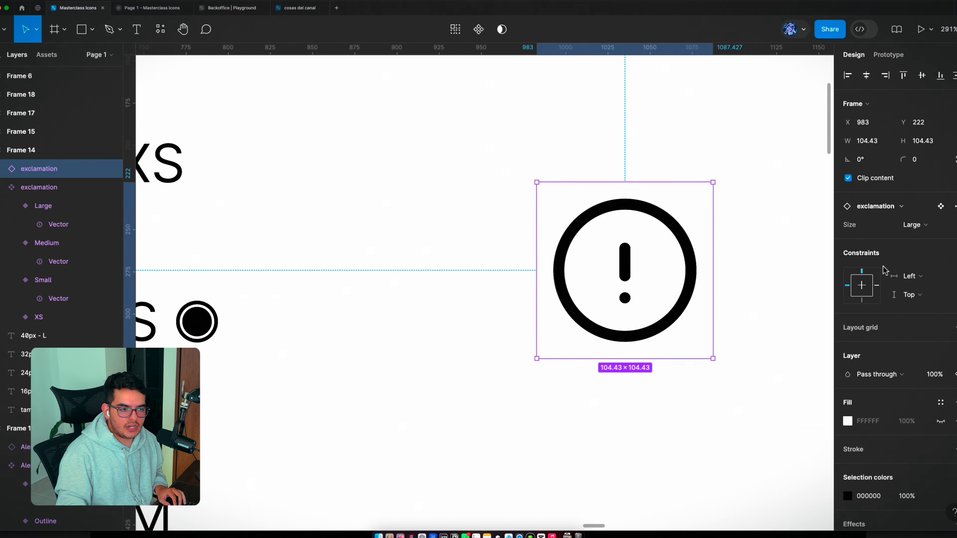
scroll(395, 214, "down", 3)
left_click(915, 225)
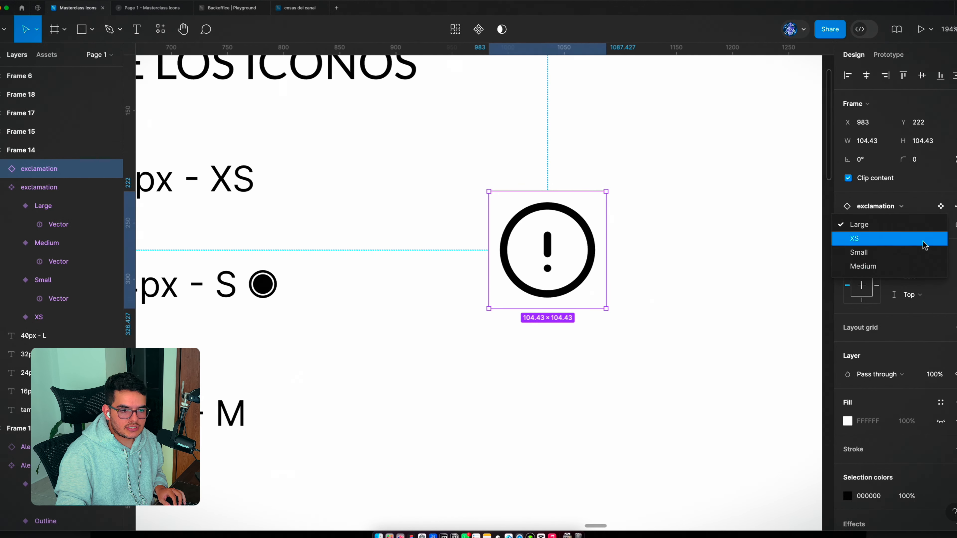
left_click(911, 257)
left_click(916, 226)
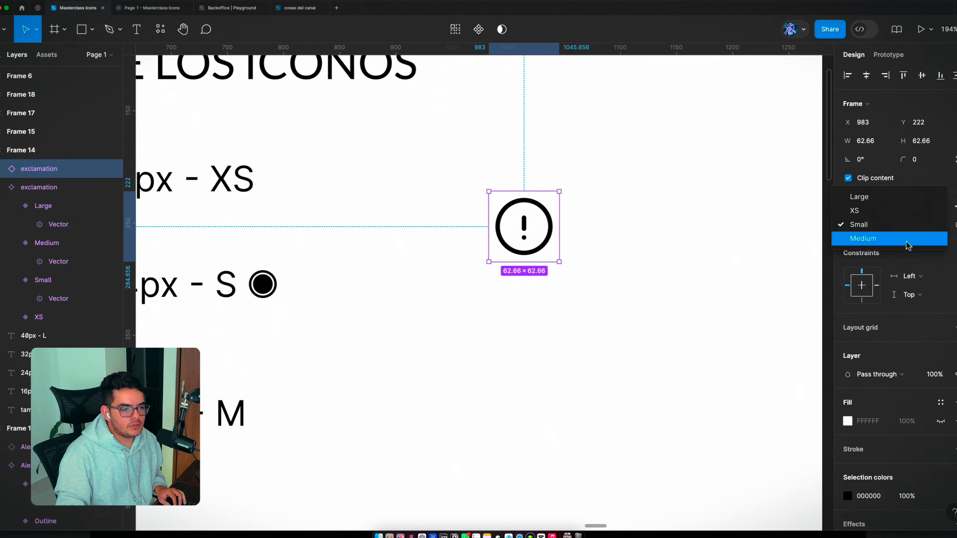
left_click(908, 244)
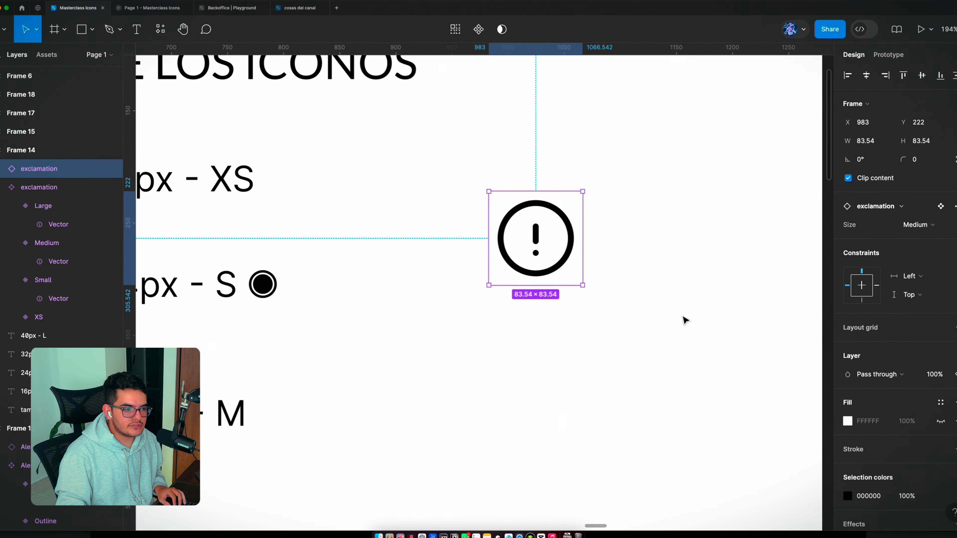
scroll(685, 320, "down", 5)
scroll(635, 326, "up", 3)
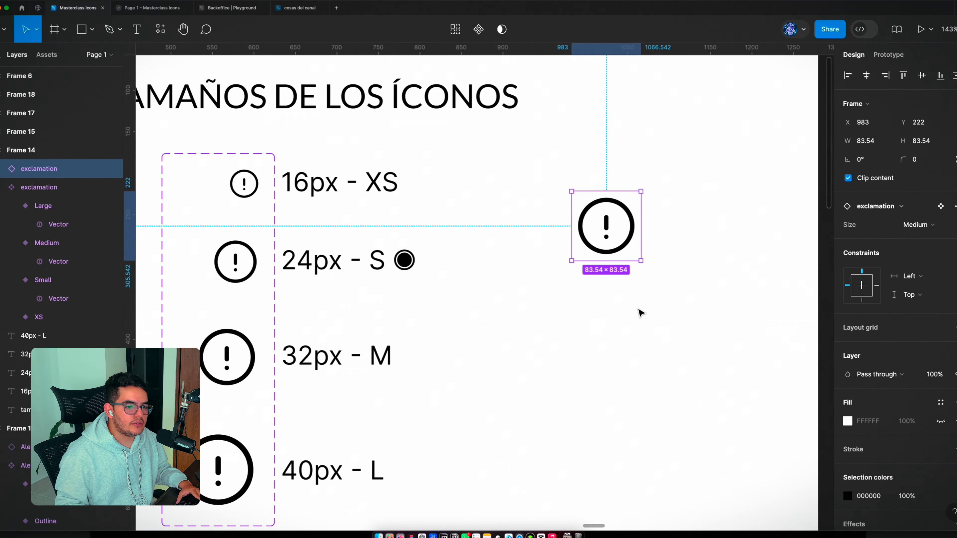
Step: Hide the interface and browse the presentation frames, examining the icon set on the Consistencia slide
key("super+backslash")
scroll(888, 350, "down", 10)
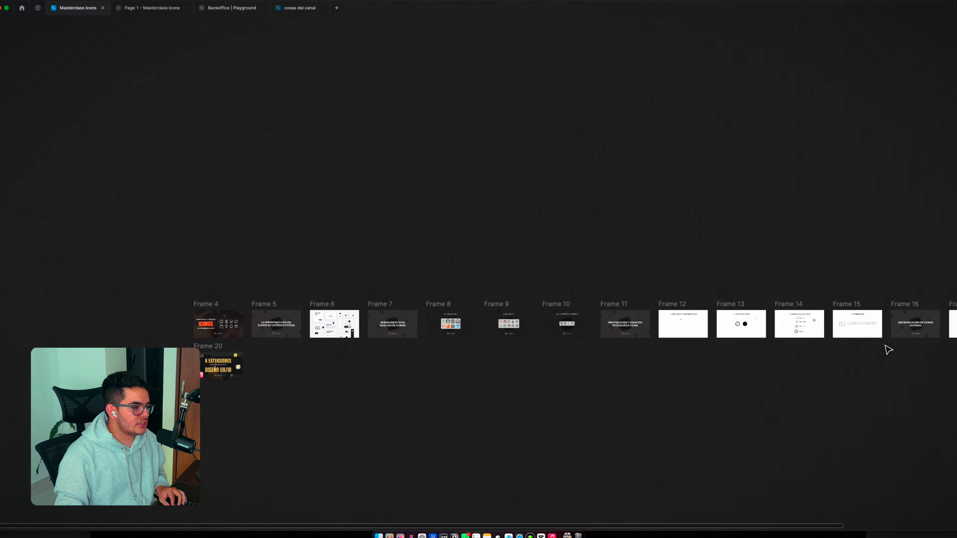
scroll(326, 367, "up", 5)
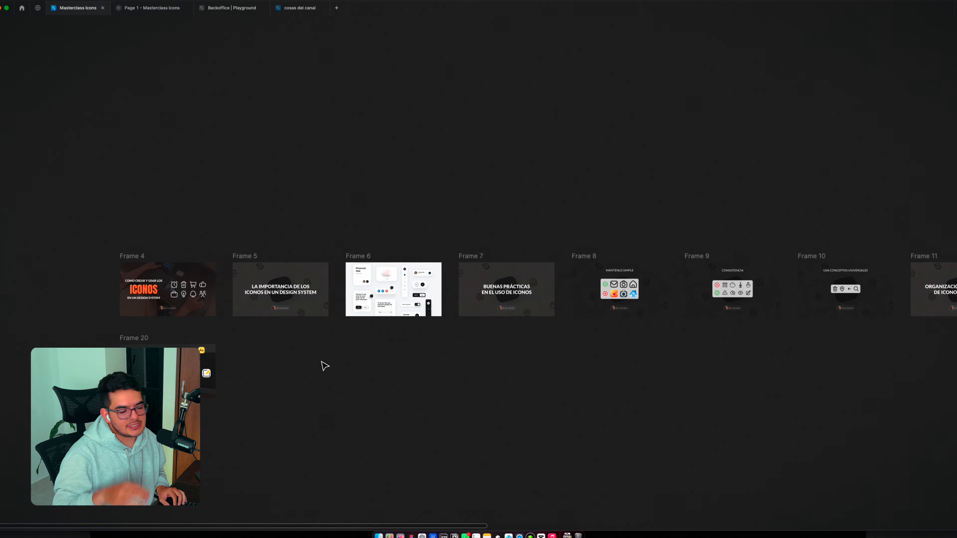
scroll(468, 341, "right", 15)
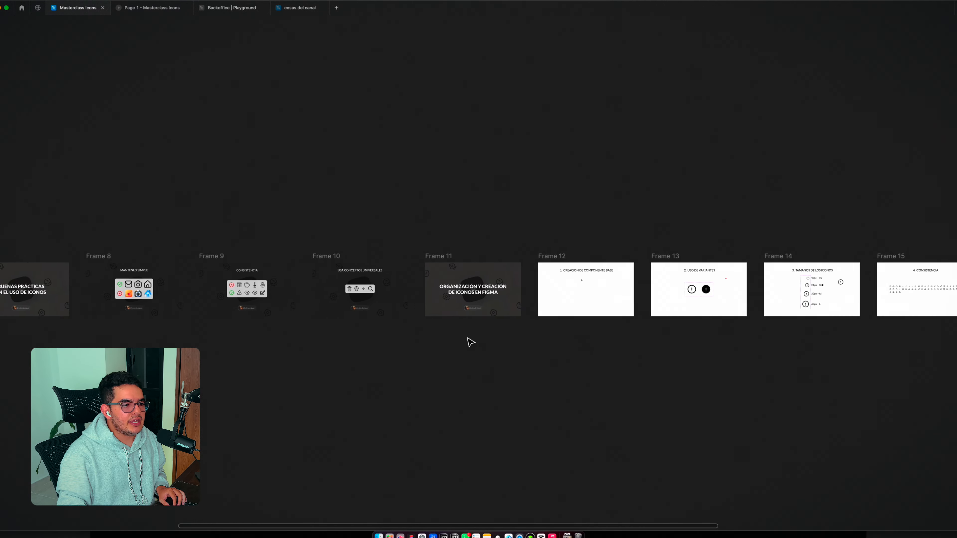
scroll(647, 306, "right", 2)
scroll(680, 297, "up", 10)
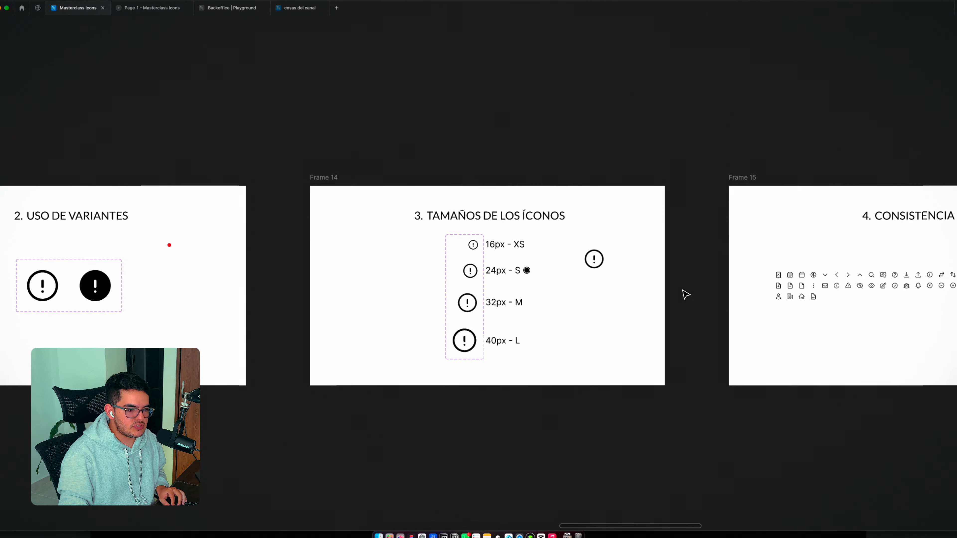
scroll(685, 293, "right", 10)
scroll(615, 280, "up", 8)
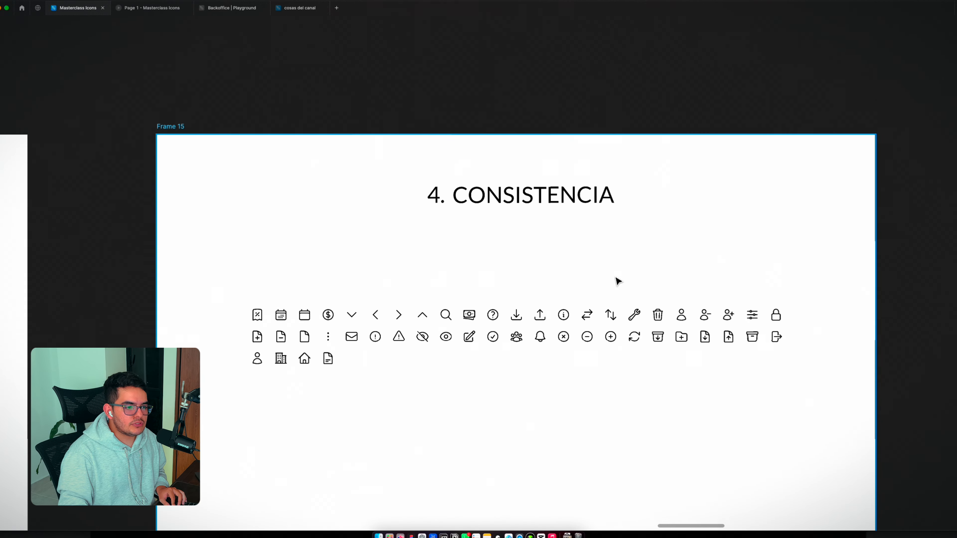
scroll(619, 269, "down", 3)
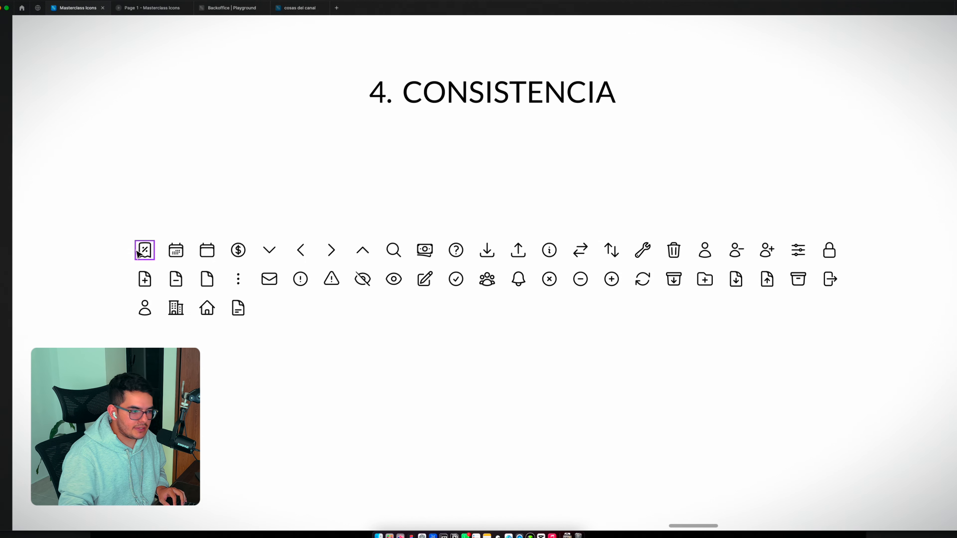
left_click(256, 309)
scroll(174, 283, "down", 3)
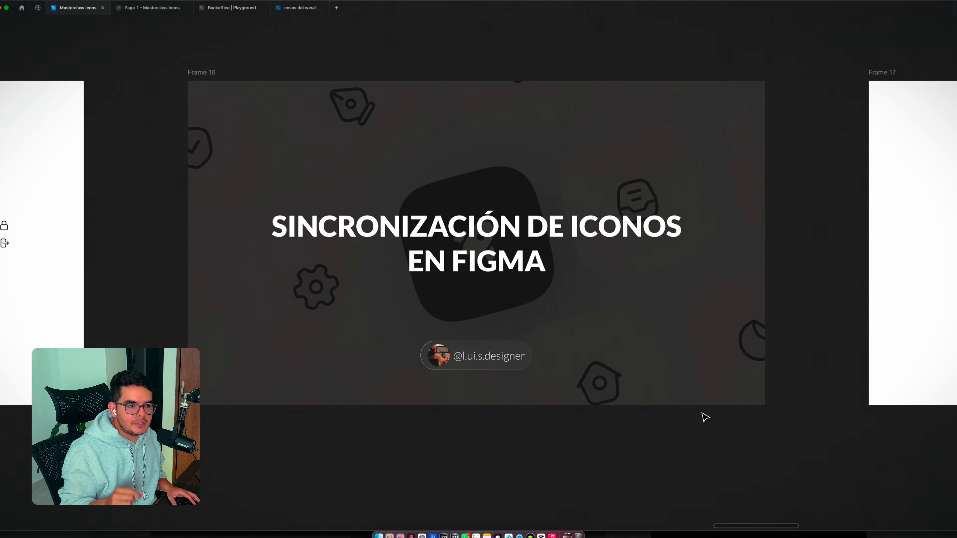
Step: Go to the Sincronización slide and inspect the blue button's label and leading chevron icon
key("n")
left_click(560, 285)
scroll(663, 312, "up", 3)
left_click(468, 271)
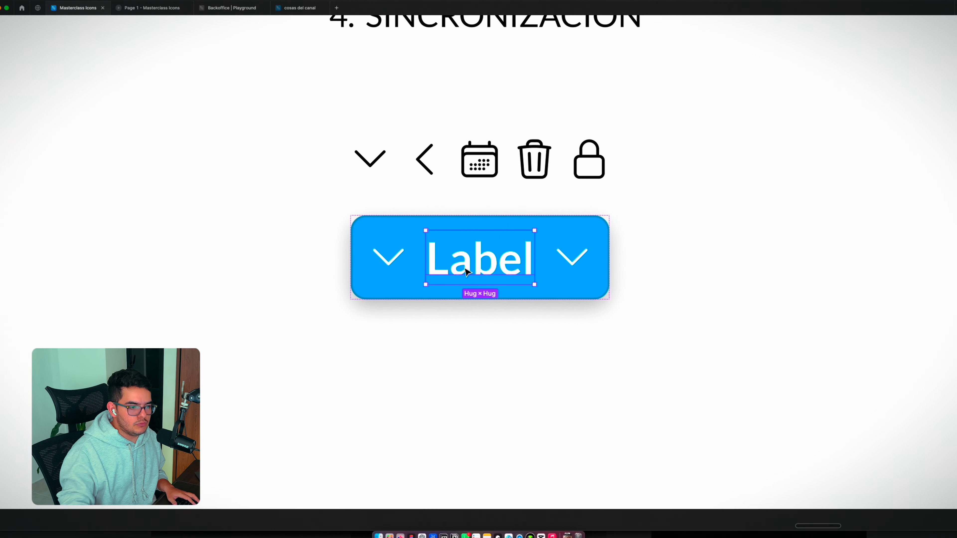
left_click(382, 261)
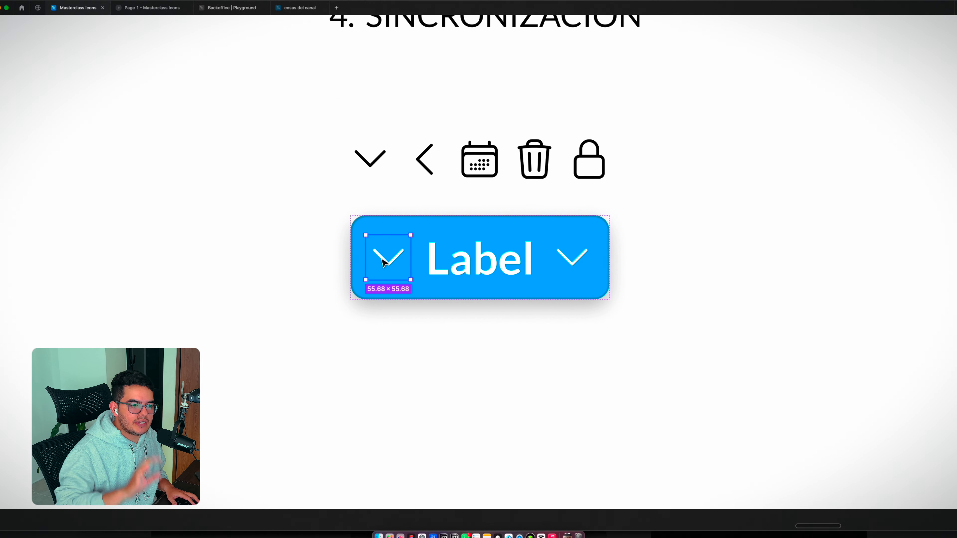
left_click(611, 330)
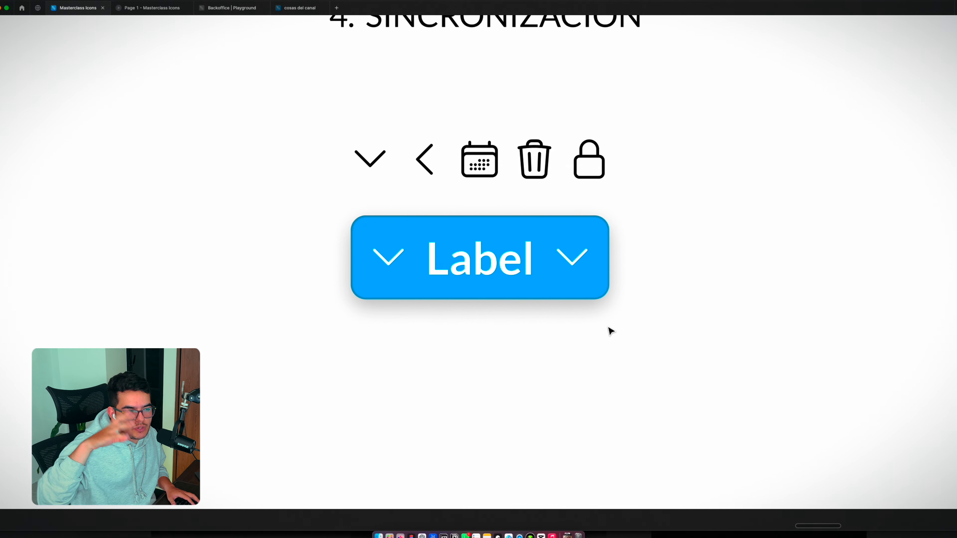
scroll(507, 334, "down", 2)
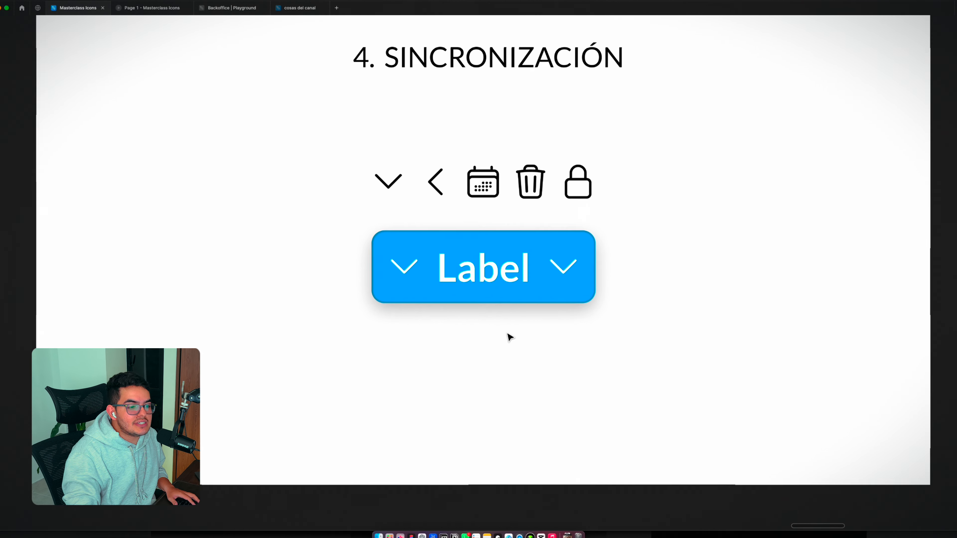
Step: Bring the hidden interface back into view from the empty canvas below the Sincronización slide
right_click(599, 489)
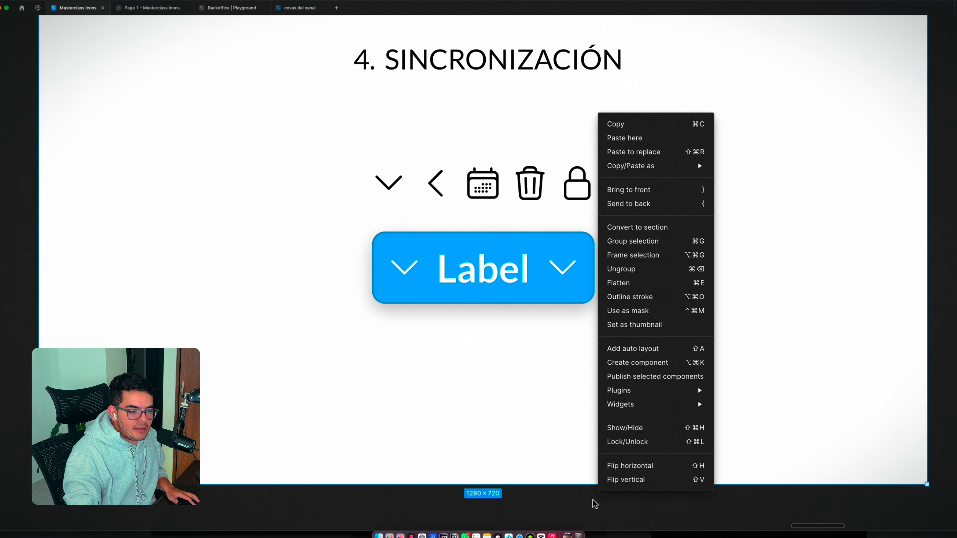
left_click(608, 502)
right_click(608, 502)
left_click(641, 398)
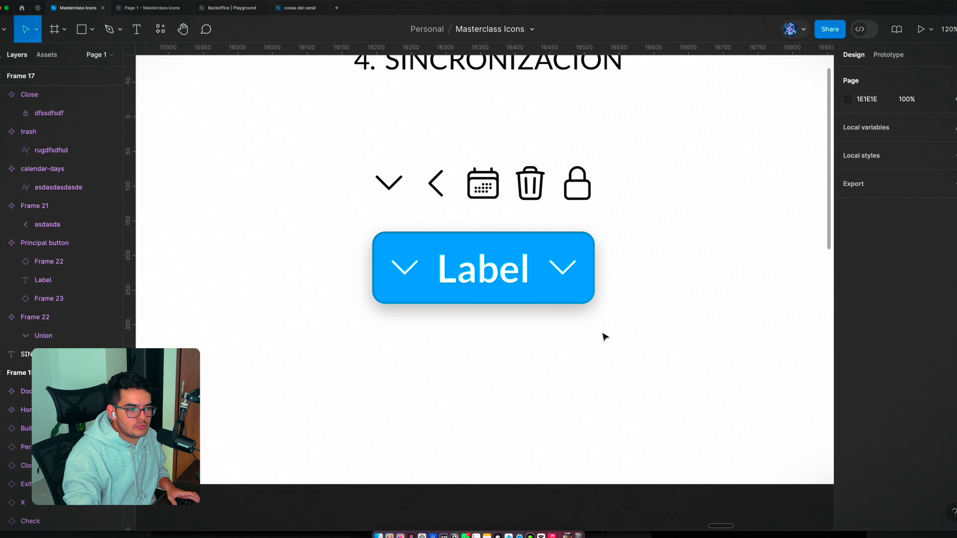
Step: Swap the blue button's trailing chevron instance for the trash icon, then undo and redo the swap
scroll(502, 209, "up", 3)
double_click(606, 317)
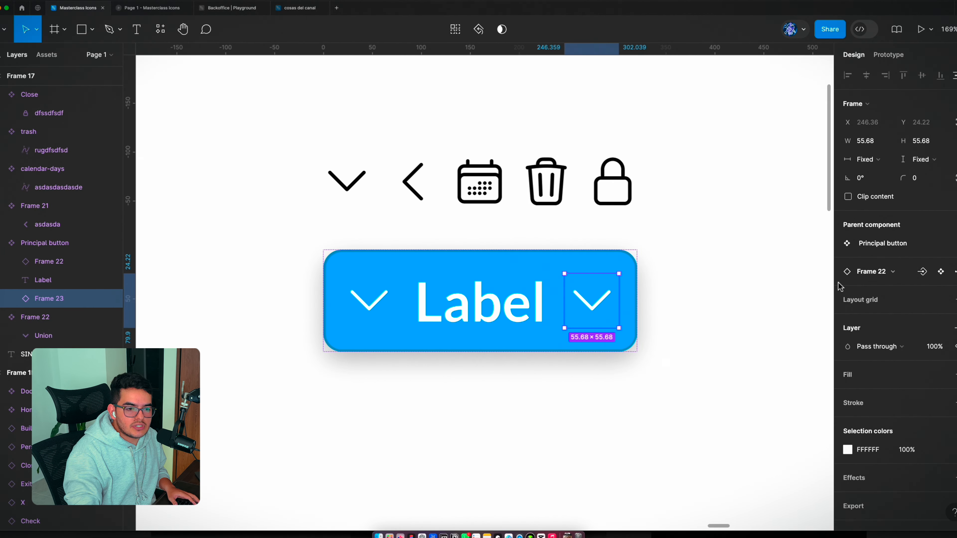
left_click(861, 278)
left_click(922, 479)
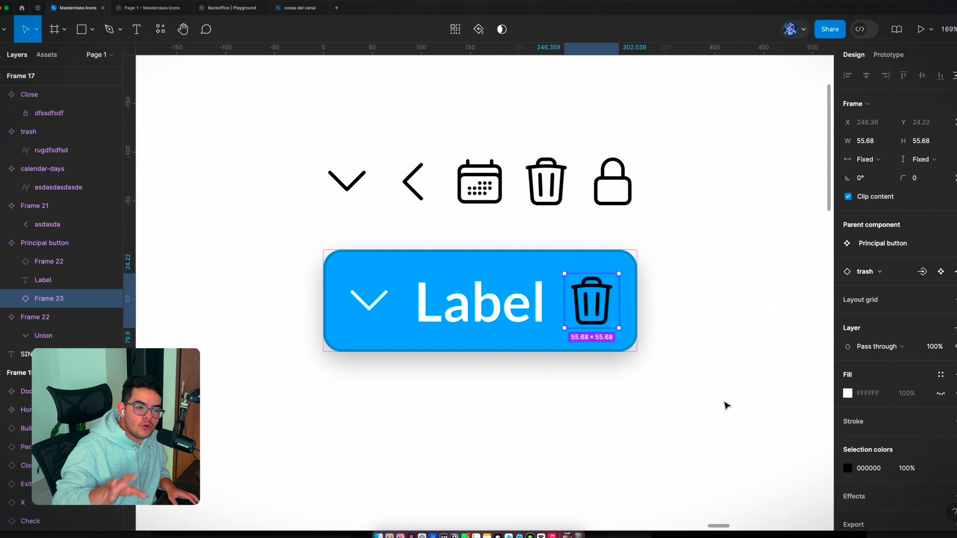
key("super+z")
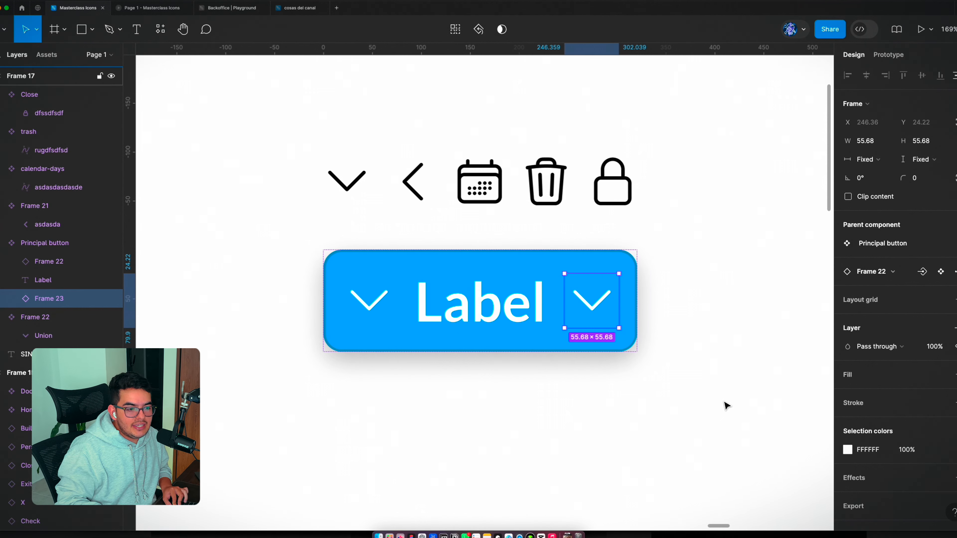
key("super+shift+z")
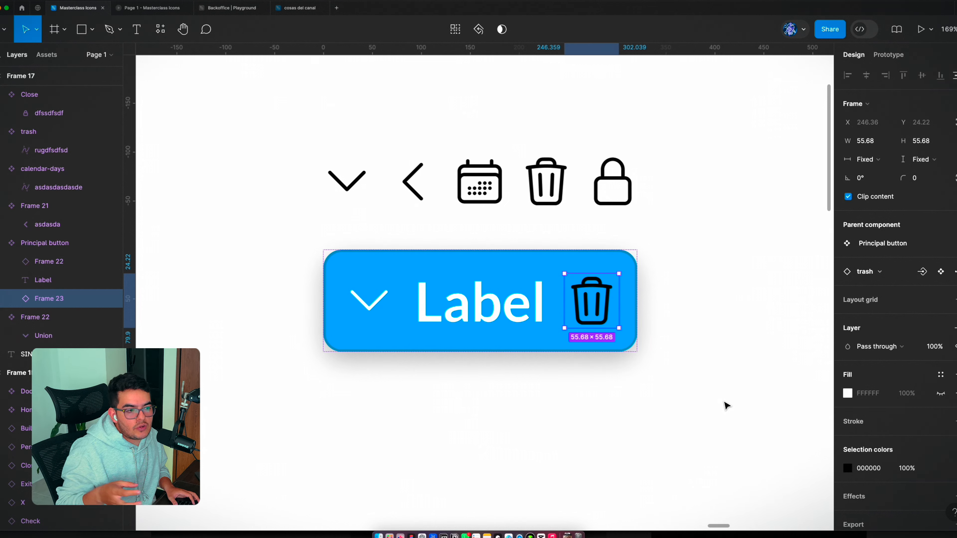
Step: Inspect the trash component, the swap options of the button's trailing icon, and the lock component's layer name
left_click(535, 191)
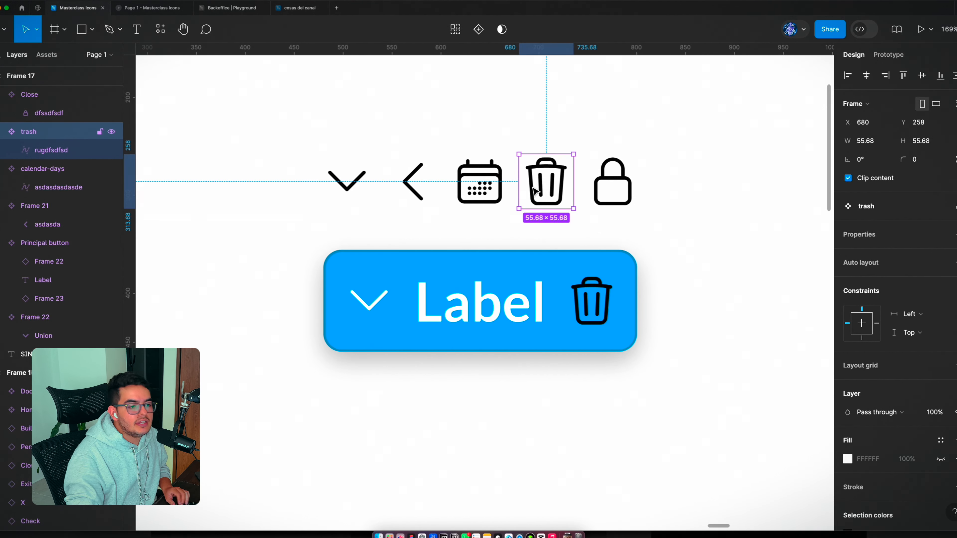
left_click(690, 354)
scroll(655, 408, "down", 3)
double_click(608, 322)
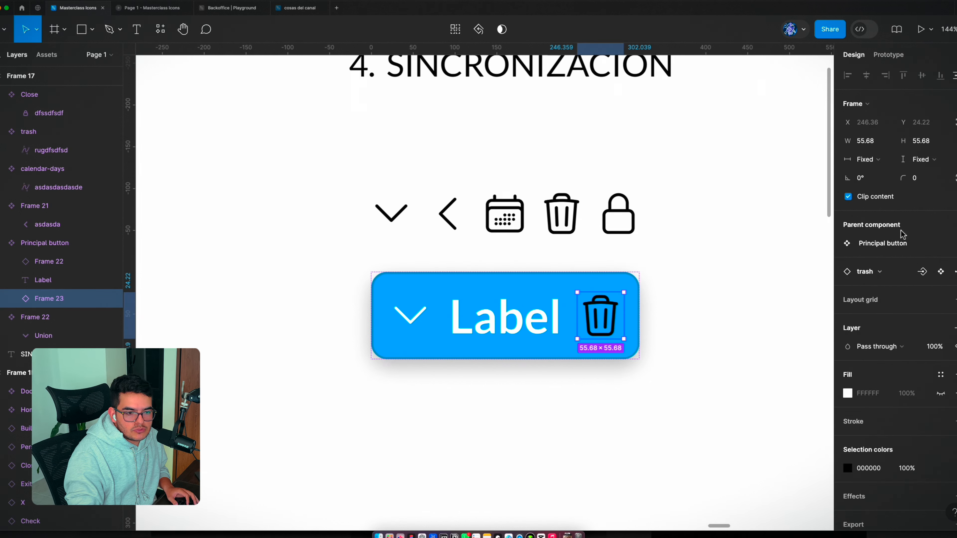
left_click(884, 273)
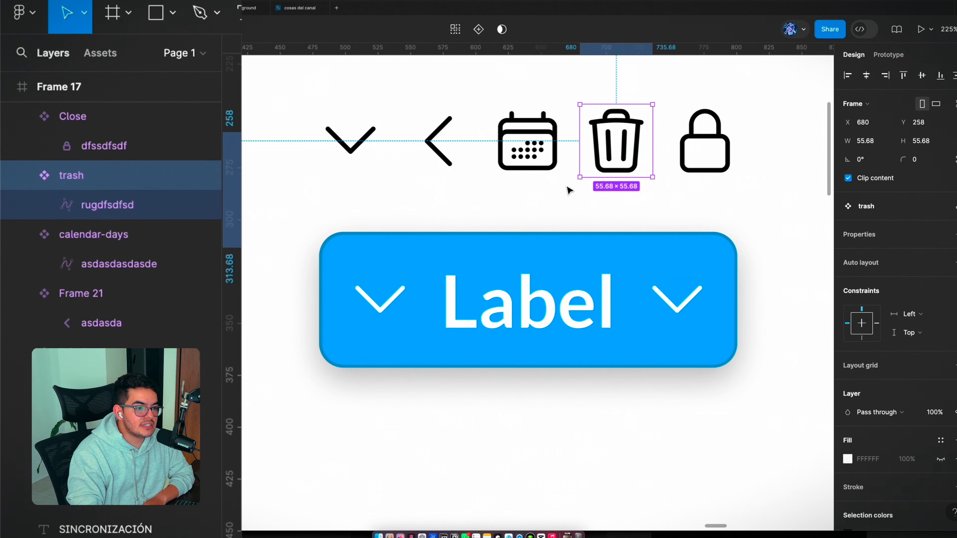
left_click(704, 141)
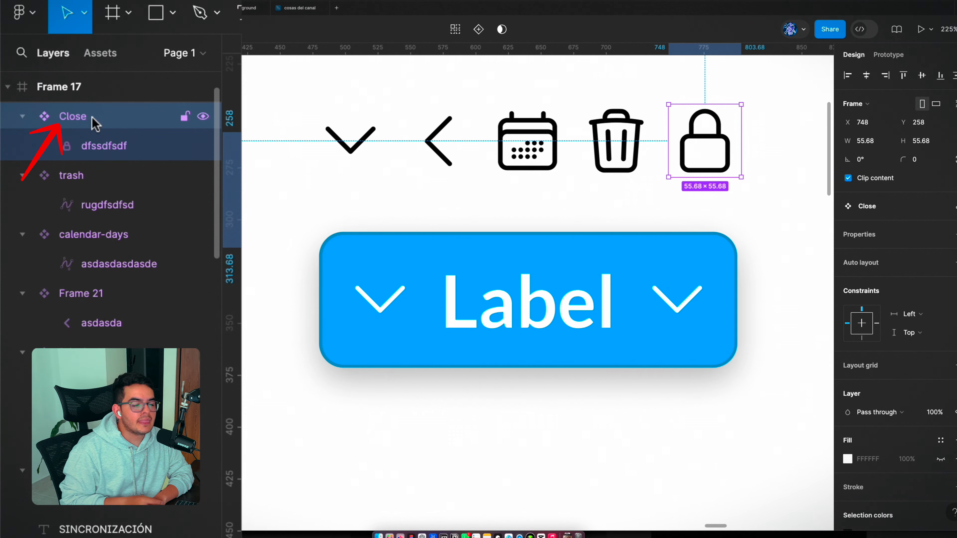
Step: Rename the inner vector layers of the lock and trash components to "Icon"
left_click(98, 150)
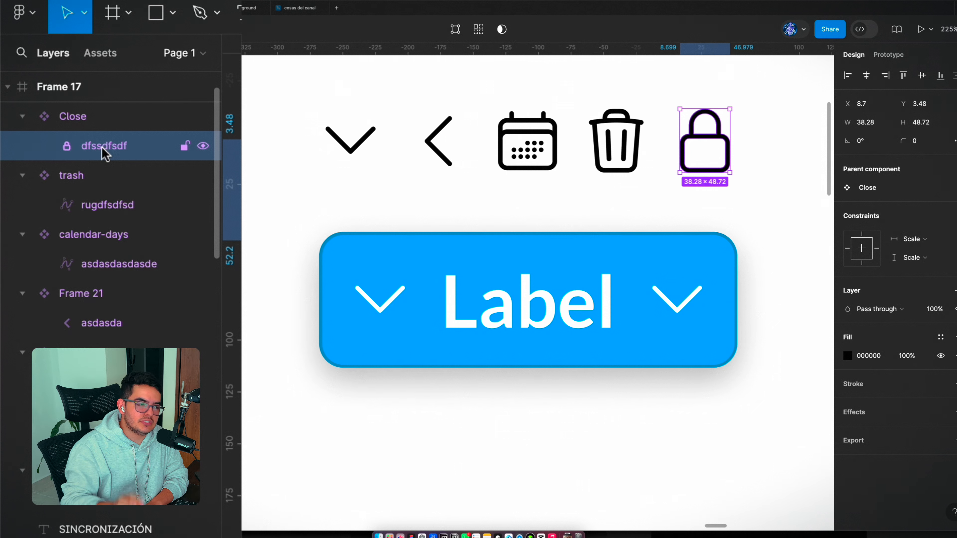
double_click(126, 148)
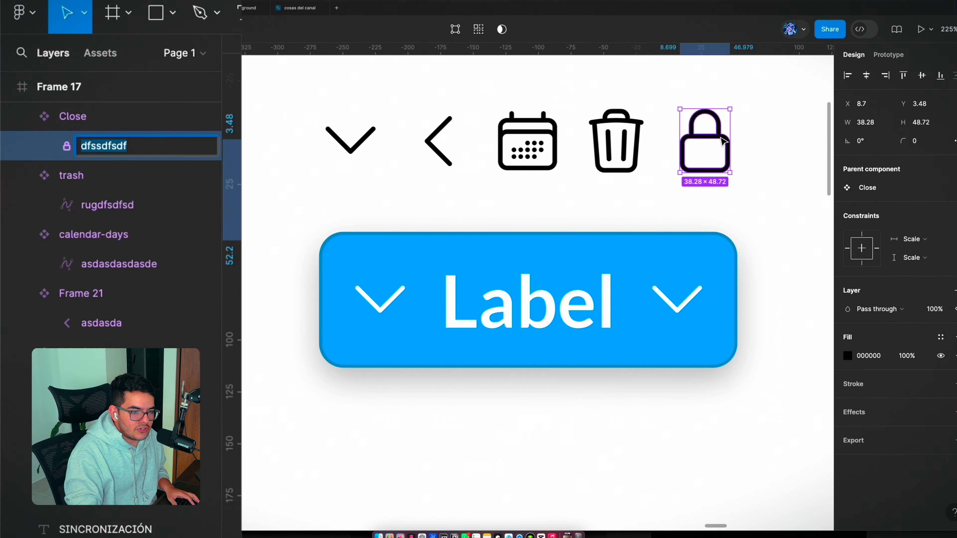
type("Icon")
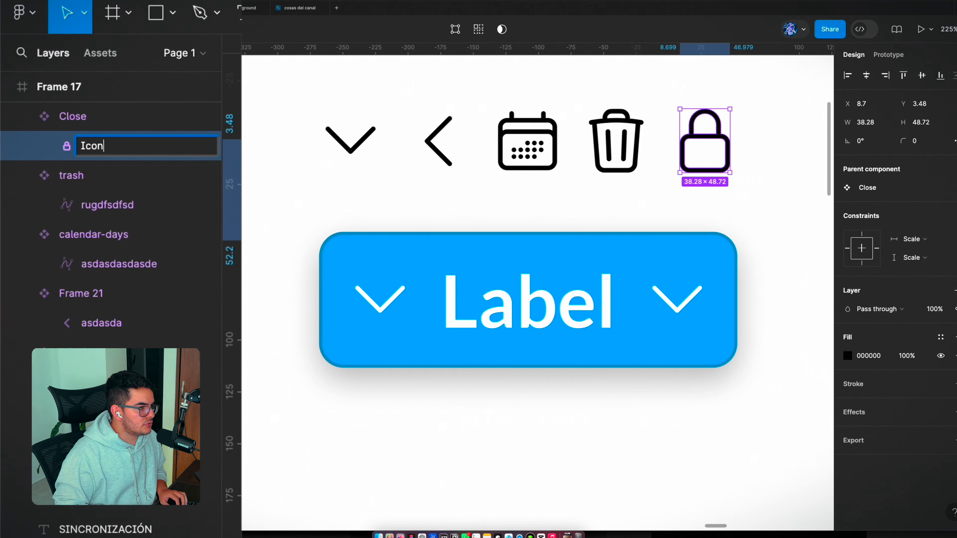
key("Return")
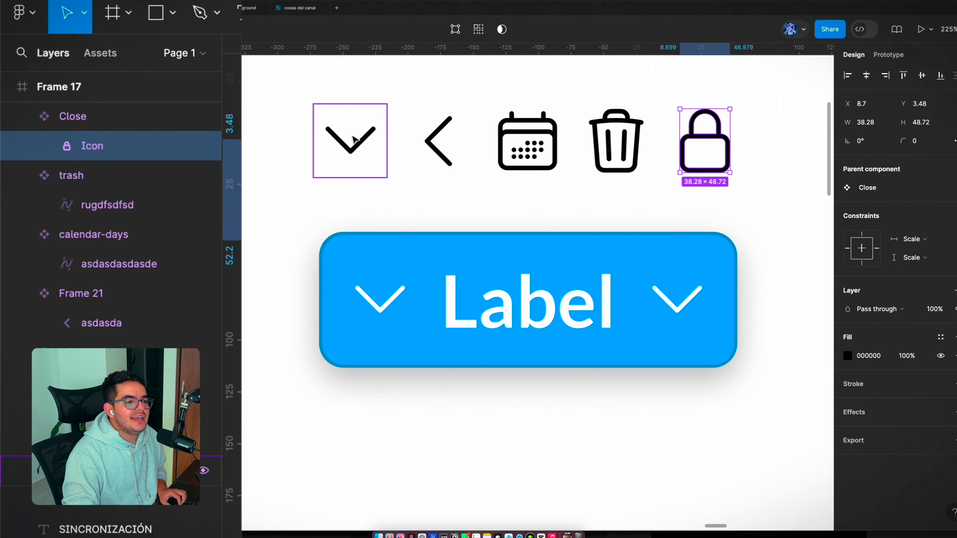
left_click(611, 150)
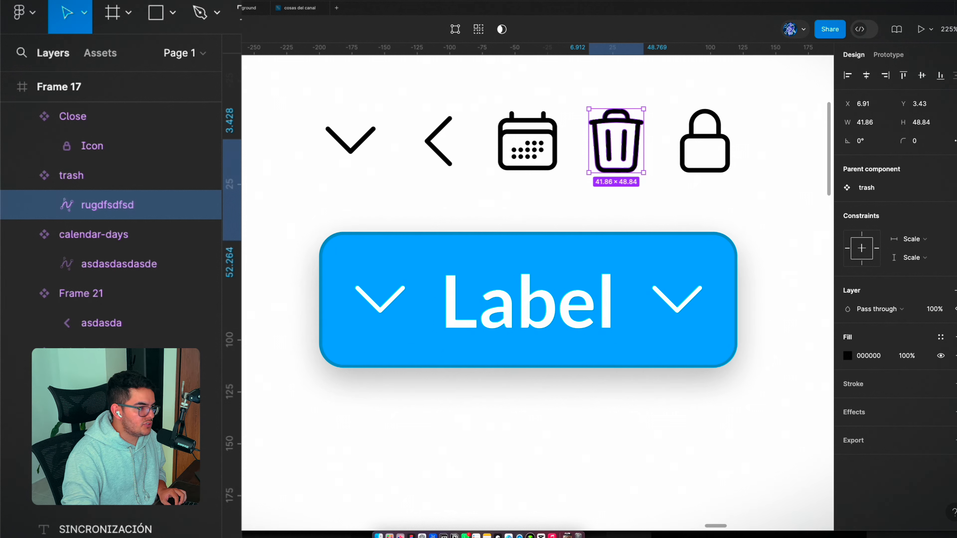
double_click(124, 206)
type("Icon")
key("Return")
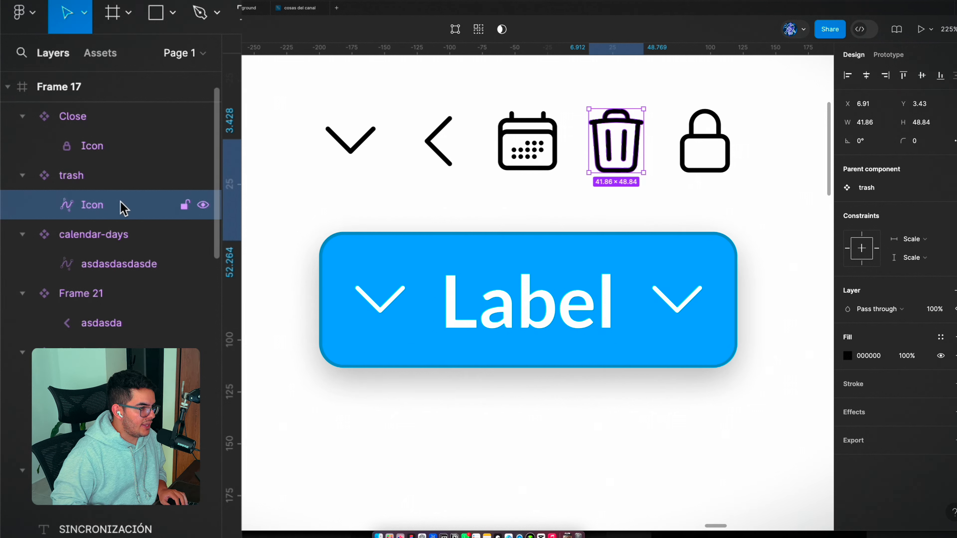
Step: Rename the inner layers of the calendar-days component and the left-pointing chevron component to "Icon"
left_click(527, 141)
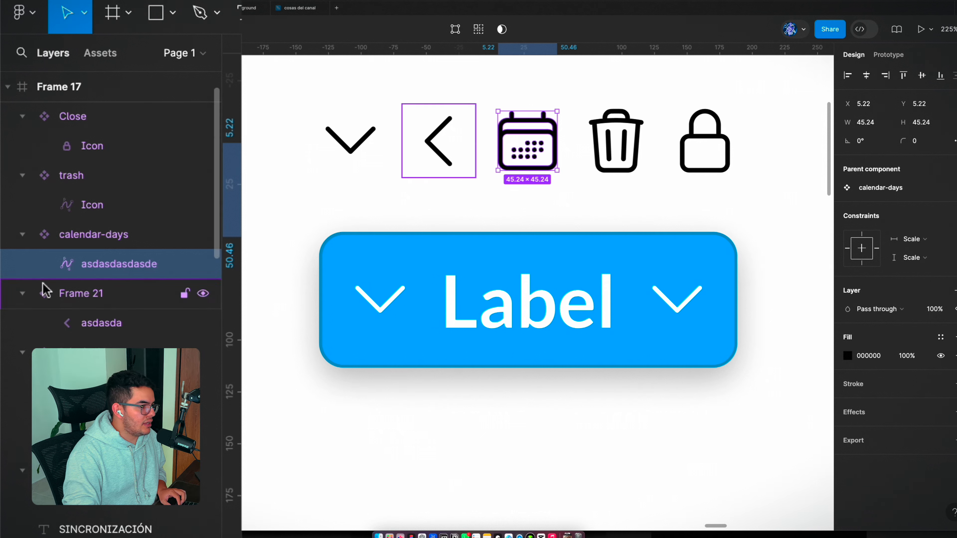
double_click(128, 264)
type("Icon")
key("Return")
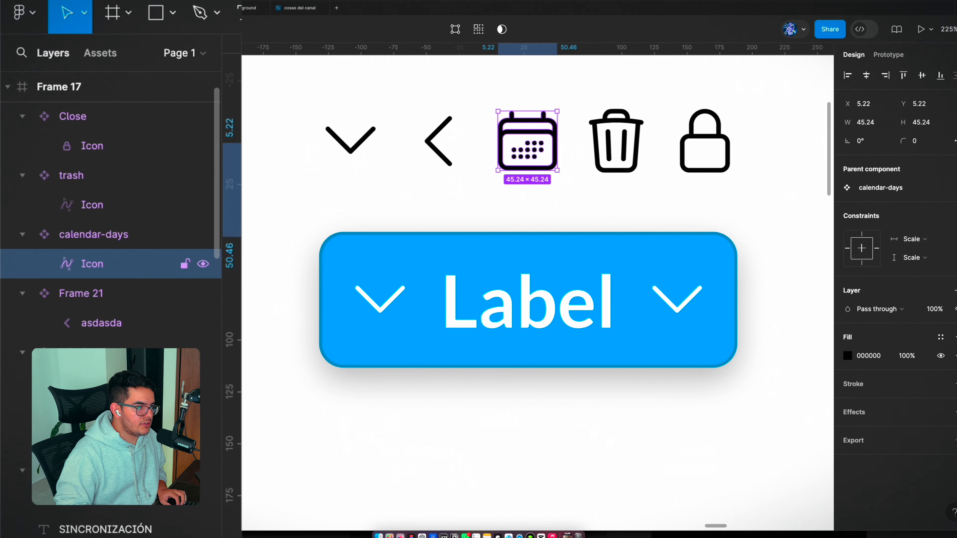
left_click(434, 153)
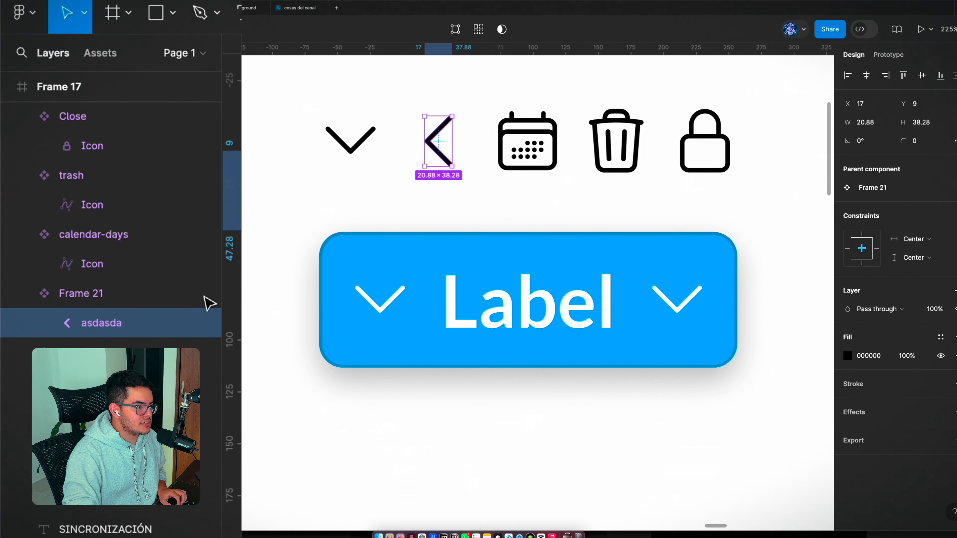
double_click(103, 323)
type("Icon")
key("Return")
Step: Rename the Union layer inside the down-pointing chevron component to "Icon"
left_click(320, 156)
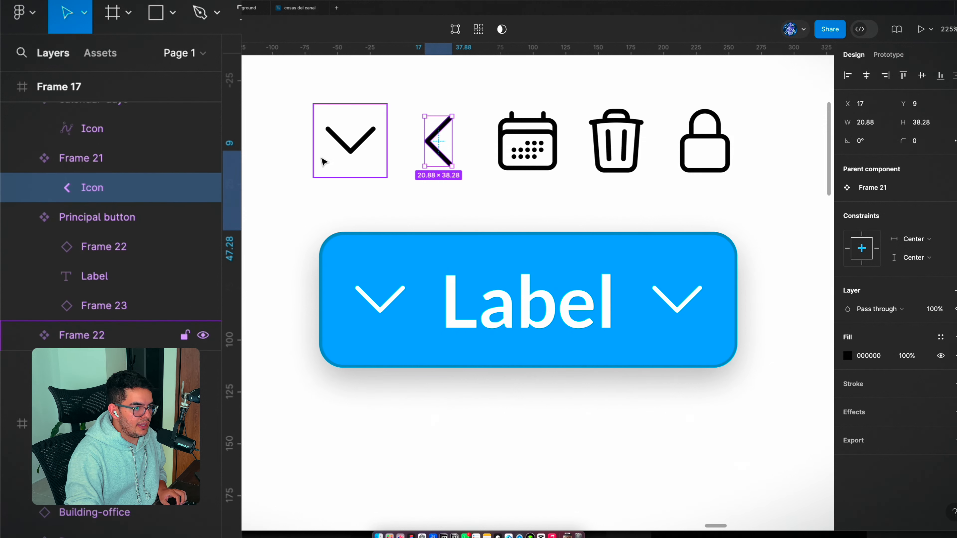
double_click(350, 154)
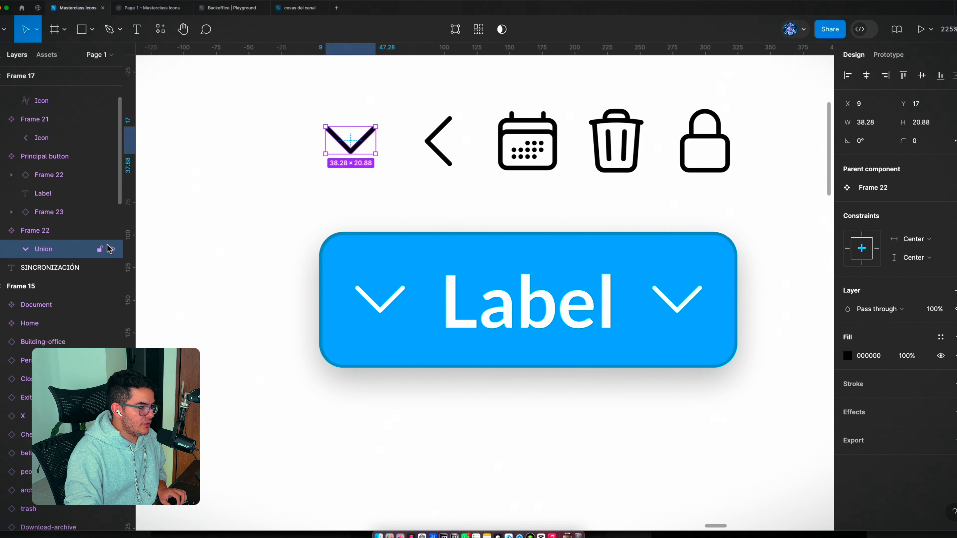
double_click(62, 250)
type("Icon")
key("Return")
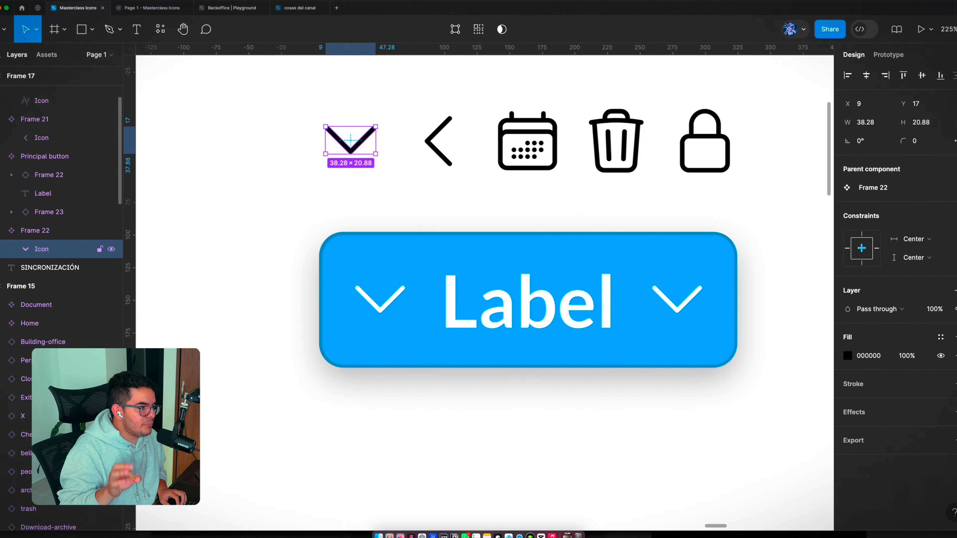
Step: Examine the down-pointing chevron component and its inner Icon layer in the icon row above the blue button
scroll(309, 261, "up", 3)
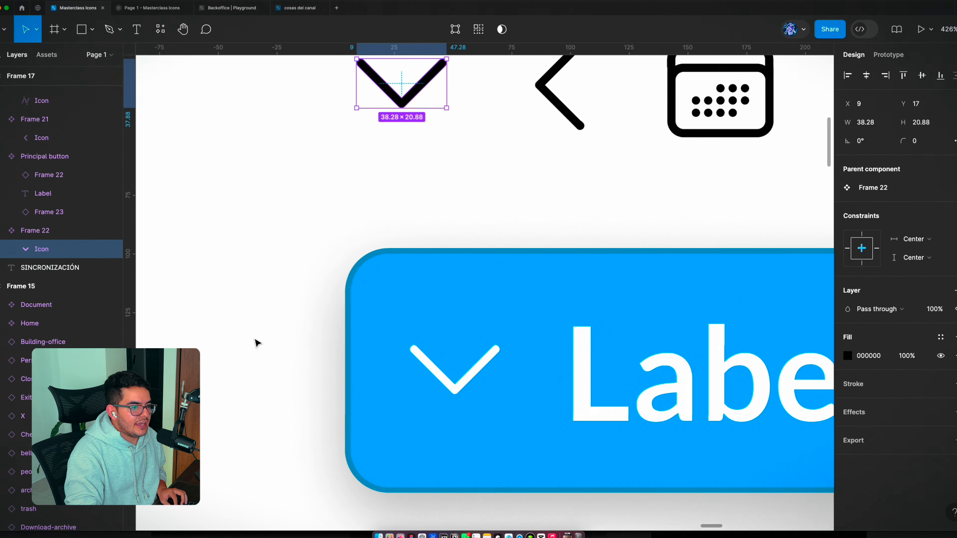
scroll(339, 271, "down", 3)
left_click(339, 271)
left_click(350, 204)
scroll(354, 234, "up", 2)
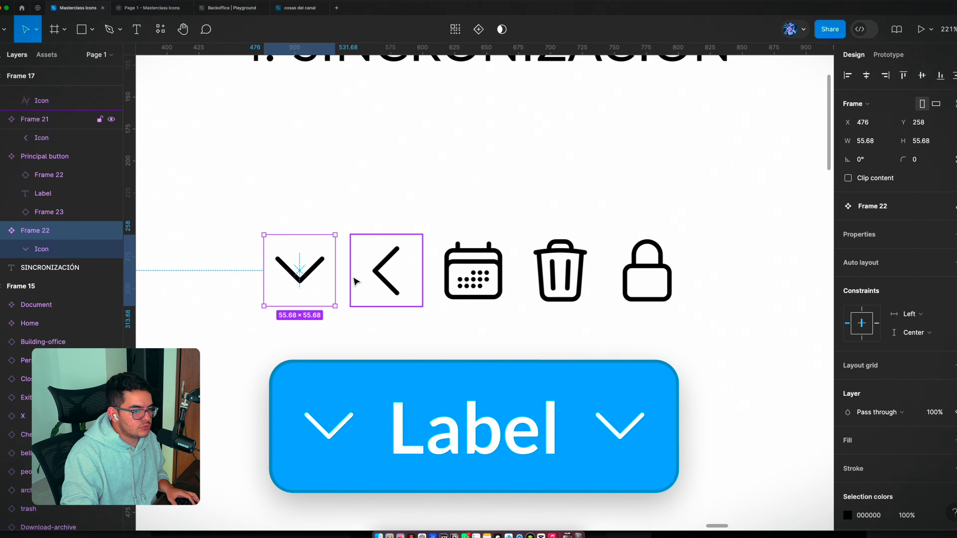
scroll(542, 266, "down", 3)
left_click(507, 329)
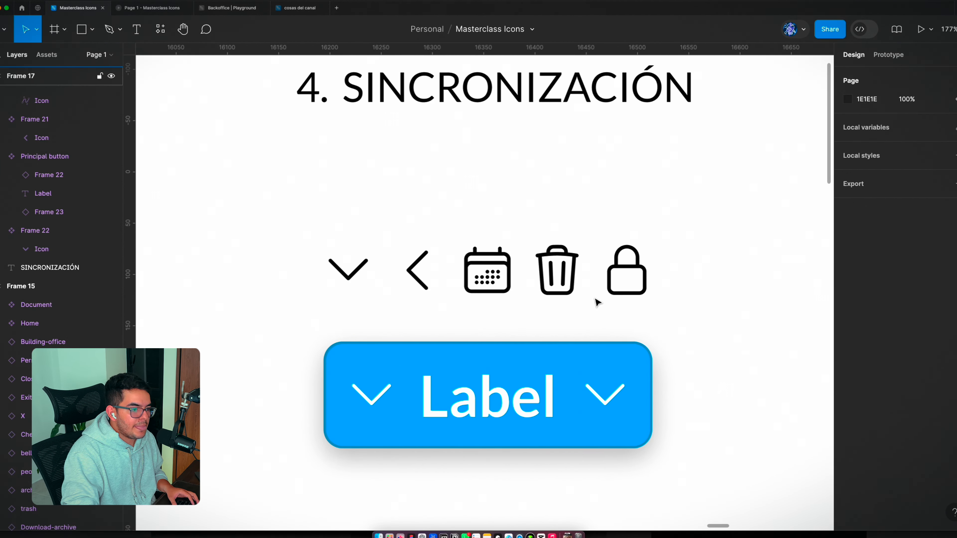
scroll(519, 390, "down", 3)
scroll(513, 385, "up", 4)
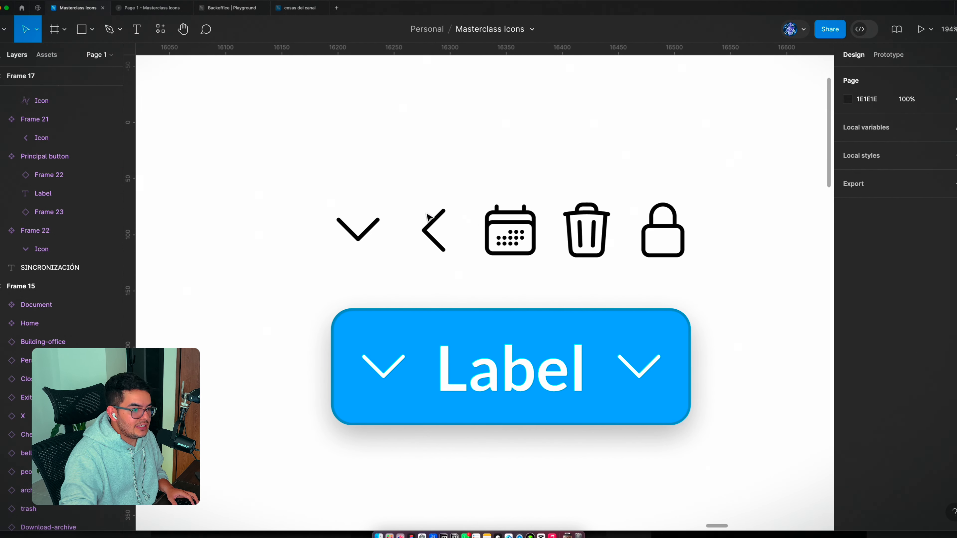
left_click(357, 243)
left_click(358, 243)
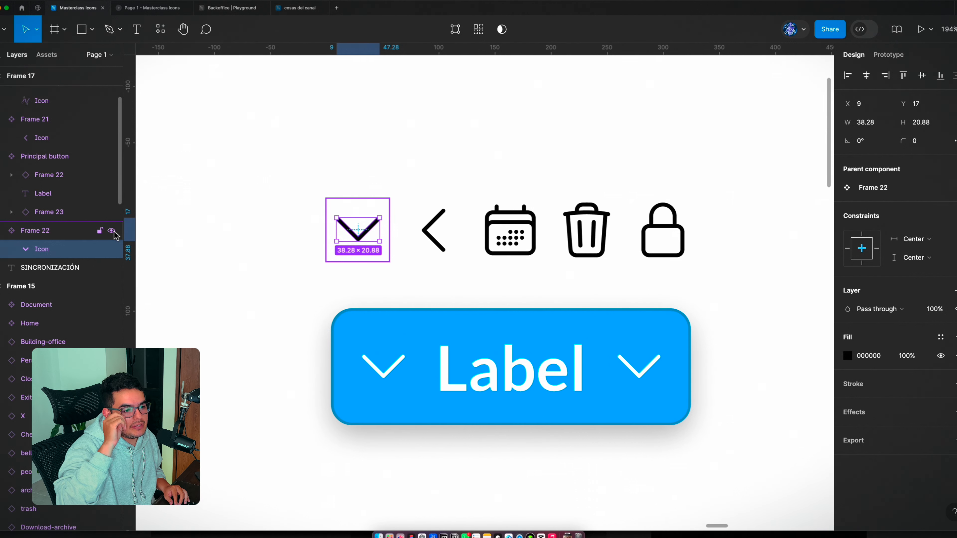
left_click(329, 181)
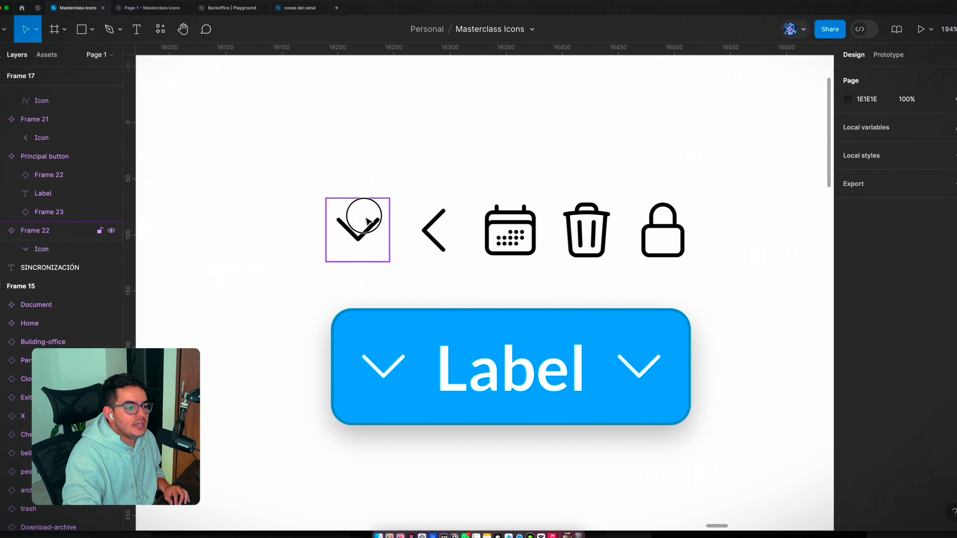
left_click(360, 222)
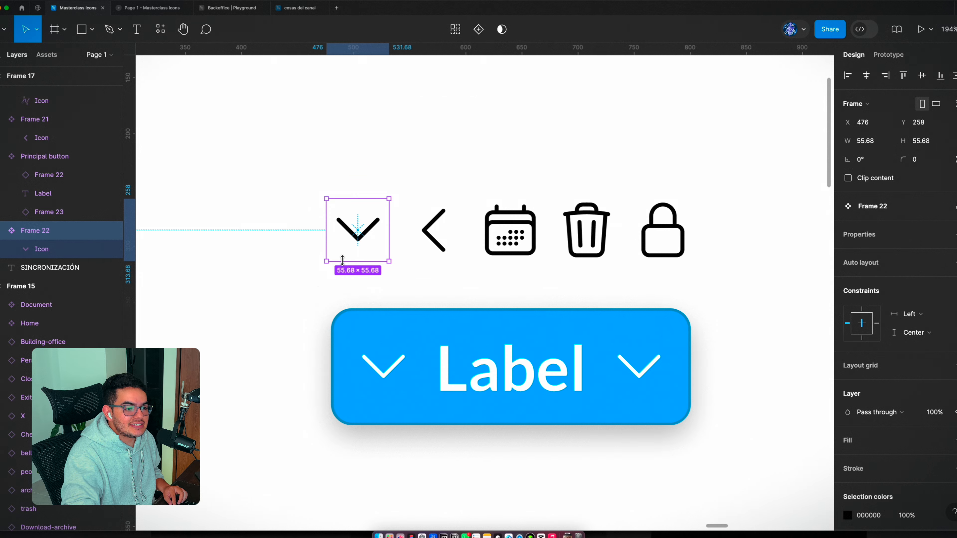
scroll(342, 260, "down", 5)
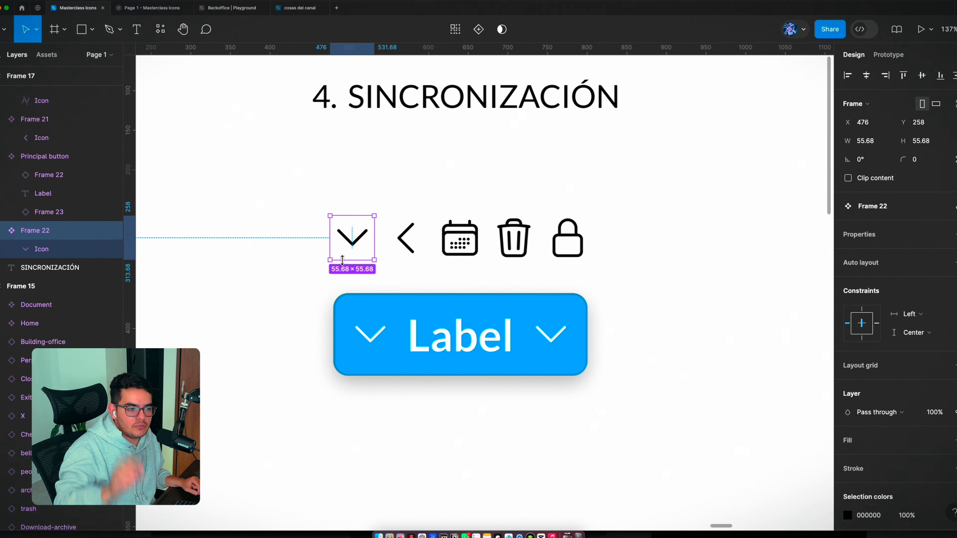
Step: Recolor the left-pointing chevron component to red (FF0000)
scroll(472, 244, "up", 2)
scroll(472, 243, "up", 3)
left_click(363, 241)
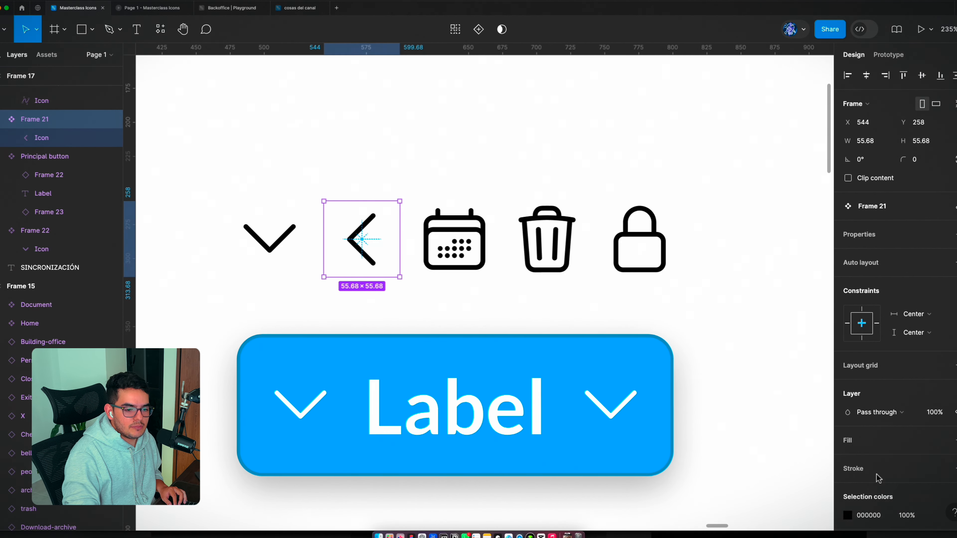
left_click(847, 515)
left_click_drag(805, 250, 833, 232)
left_click(594, 287)
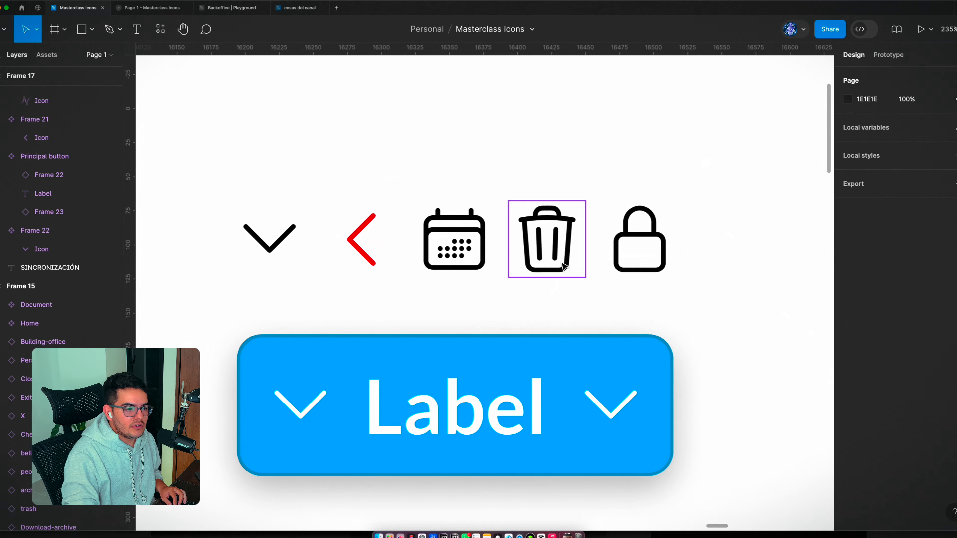
Step: Add a drop shadow with blur 10 and 100% opacity to the trash component
left_click(550, 252)
scroll(892, 442, "down", 3)
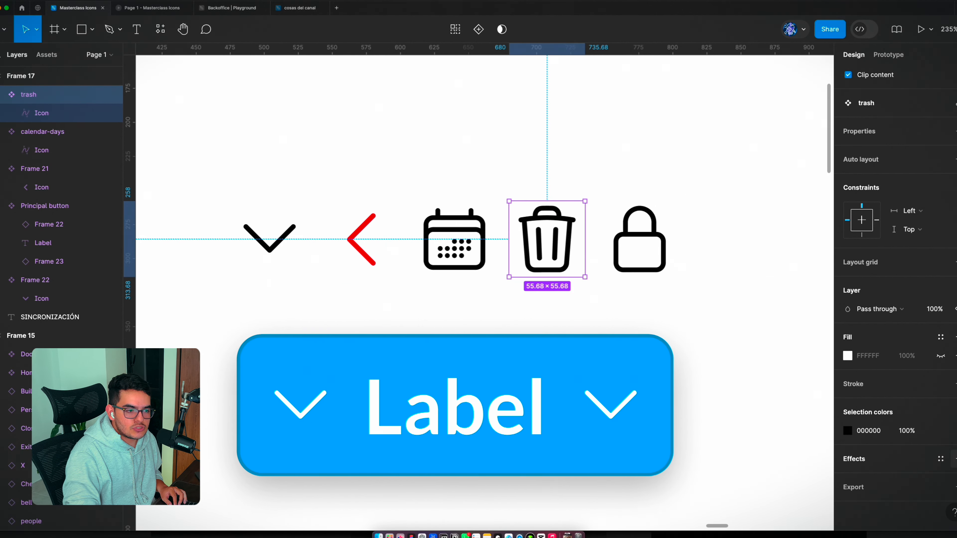
left_click(882, 466)
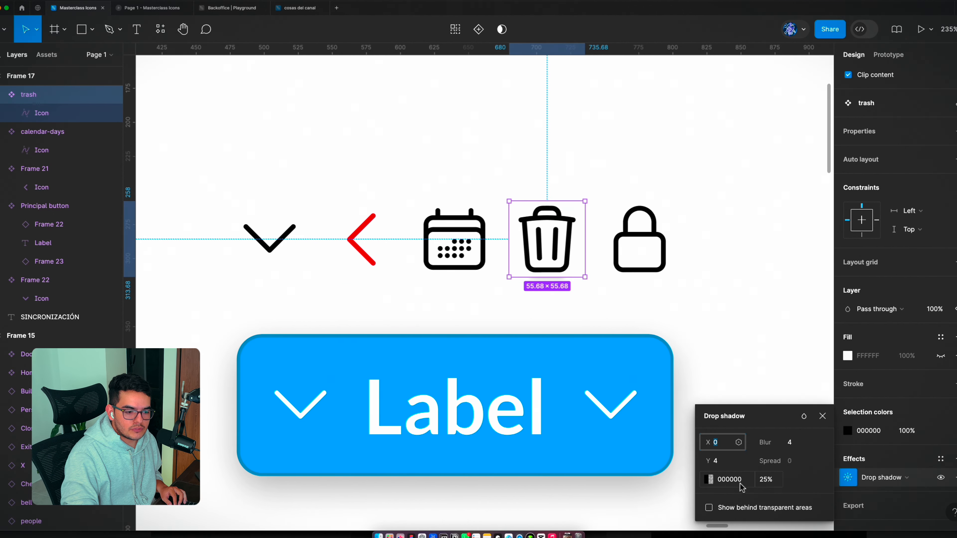
left_click_drag(765, 443, 835, 440)
left_click(765, 479)
type("100")
key("Return")
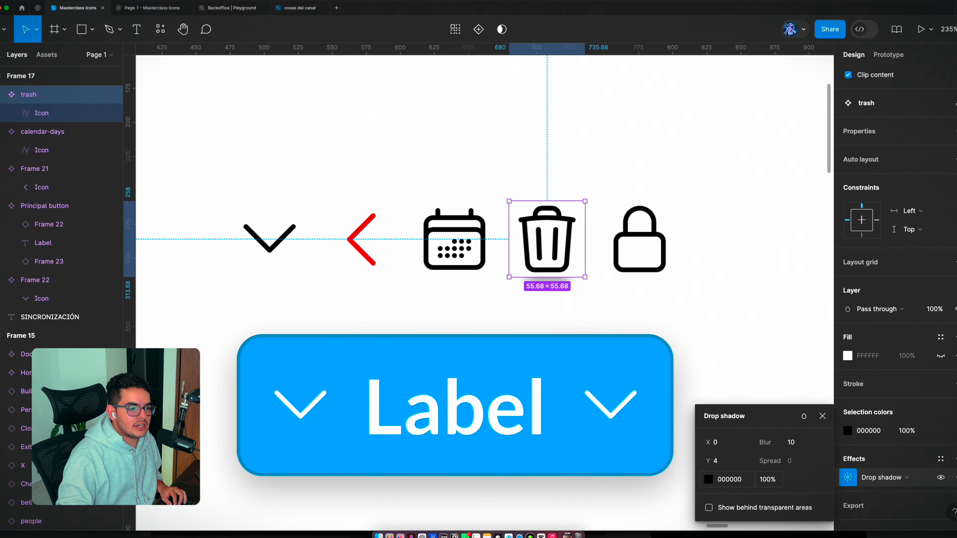
left_click(699, 286)
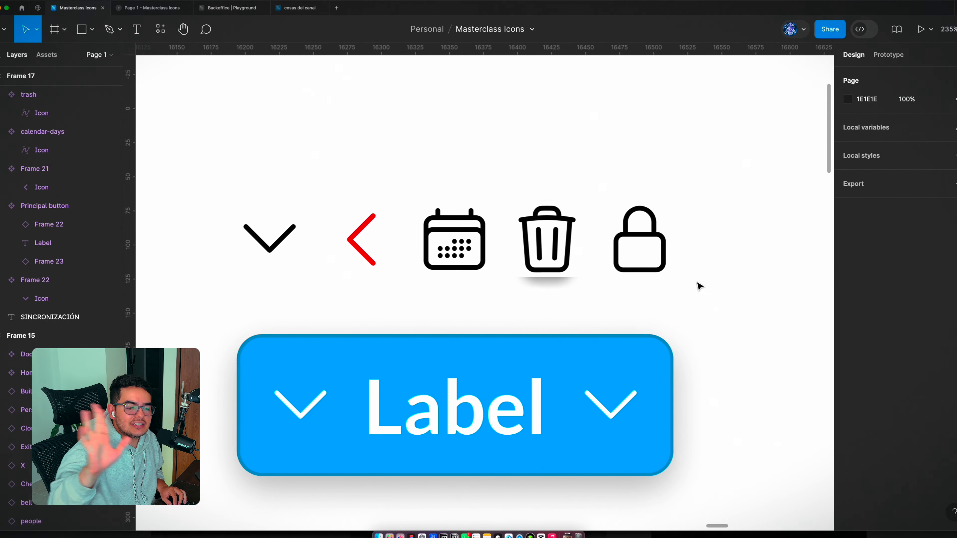
Step: Remove the trash component's drop shadow and set the left-pointing chevron's color back to black
left_click(536, 243)
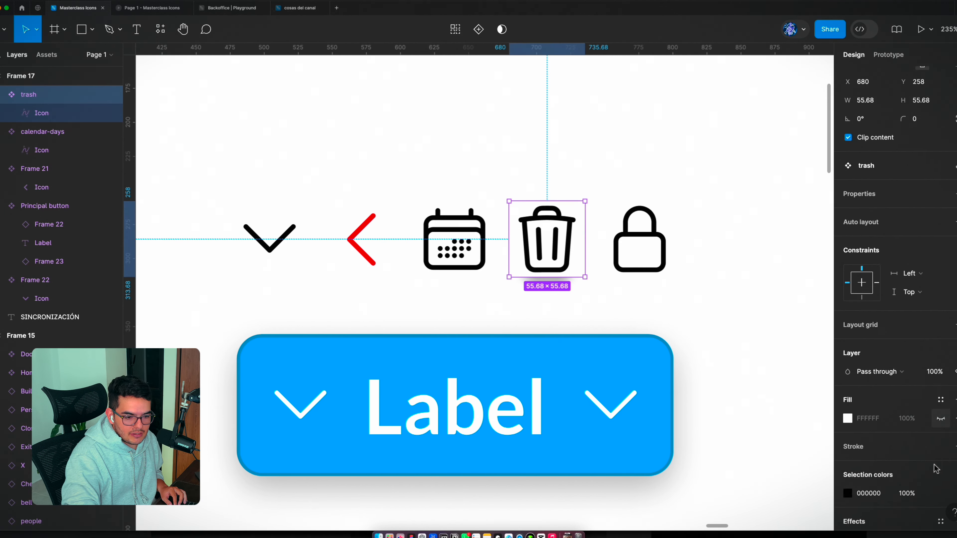
left_click(361, 240)
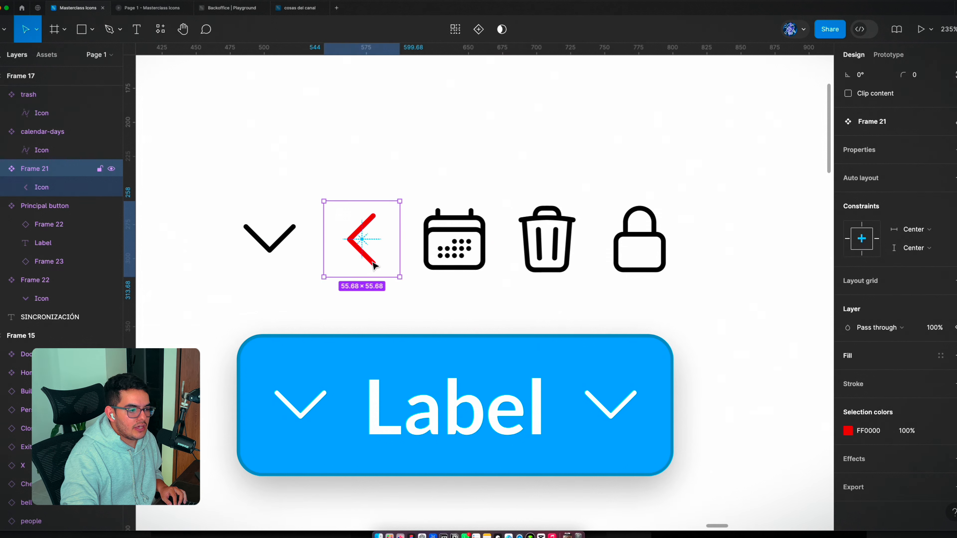
left_click(848, 430)
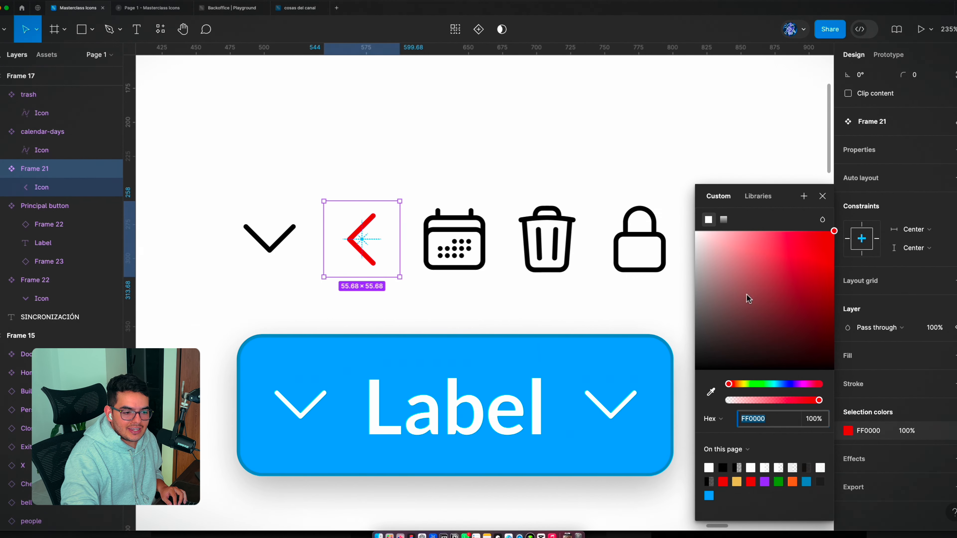
left_click_drag(737, 246, 661, 440)
left_click(469, 286)
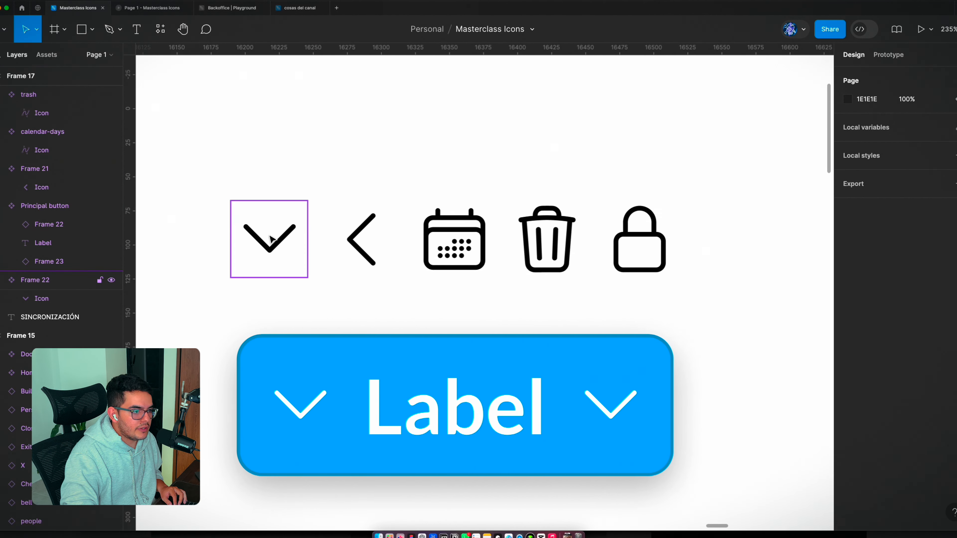
Step: Select all five icon components and adjust their shared color, finishing on black (000000)
left_click_drag(197, 170, 682, 298)
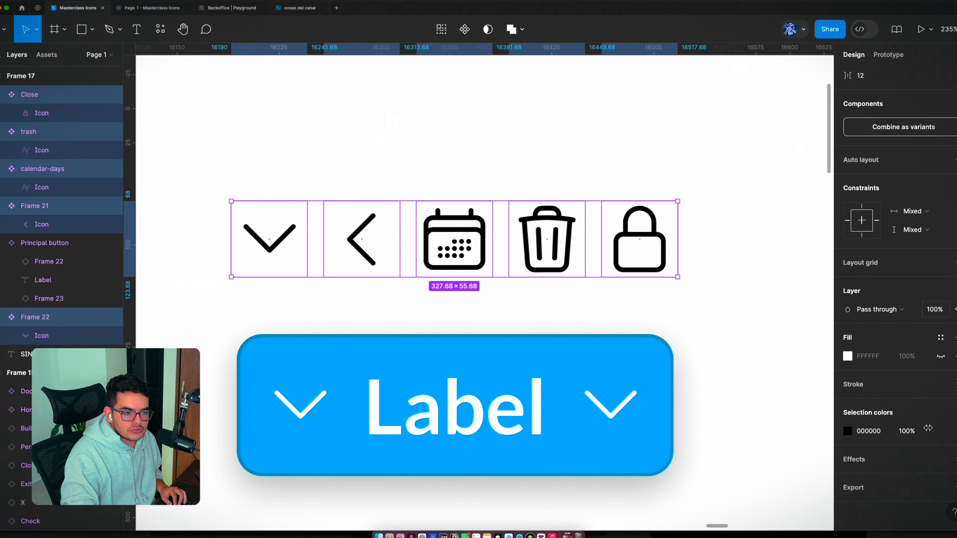
left_click(848, 432)
left_click_drag(759, 305, 604, 158)
left_click_drag(735, 310, 534, 506)
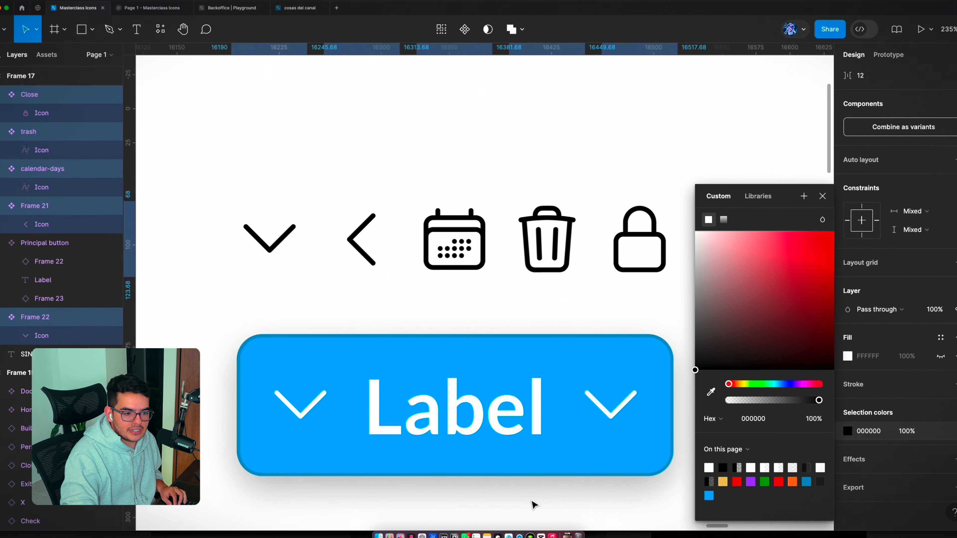
left_click(823, 196)
Step: Swap the blue button's leading icon instance for the left-pointing chevron component, Frame 21
scroll(660, 250, "down", 3)
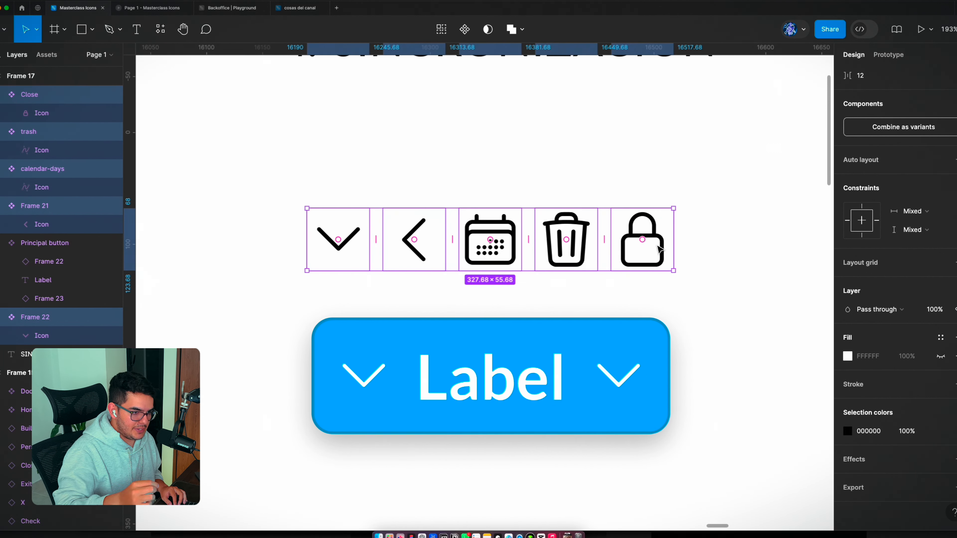
scroll(328, 283, "down", 5)
left_click(354, 281)
scroll(357, 320, "up", 5)
double_click(342, 362)
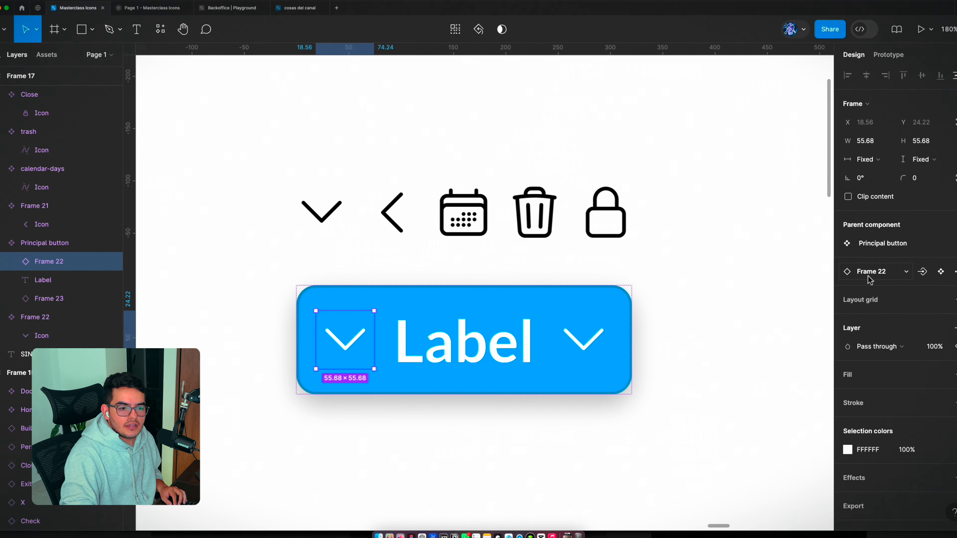
left_click(880, 271)
left_click(890, 438)
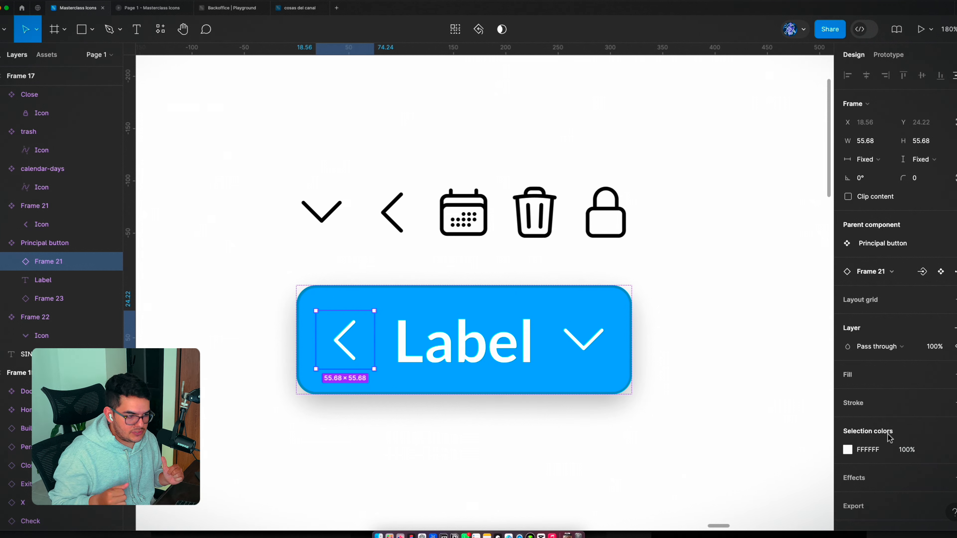
Step: Swap the blue button's trailing icon for the trash component and recolor it red (FF0000)
left_click(603, 353)
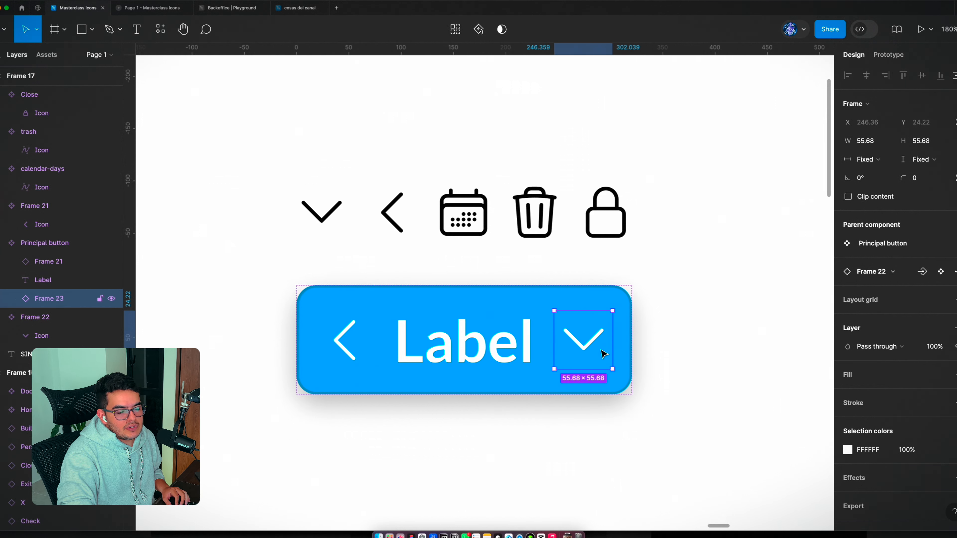
left_click(867, 271)
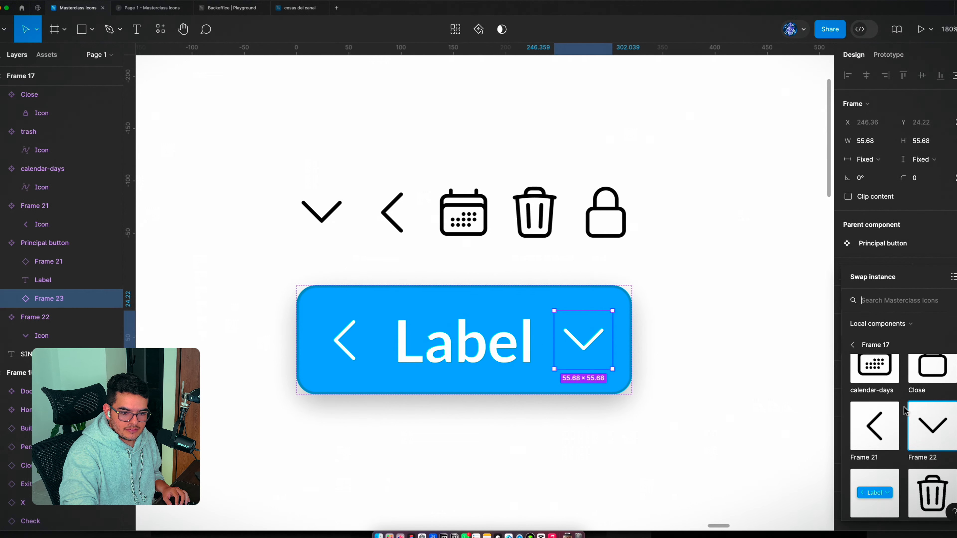
left_click(938, 469)
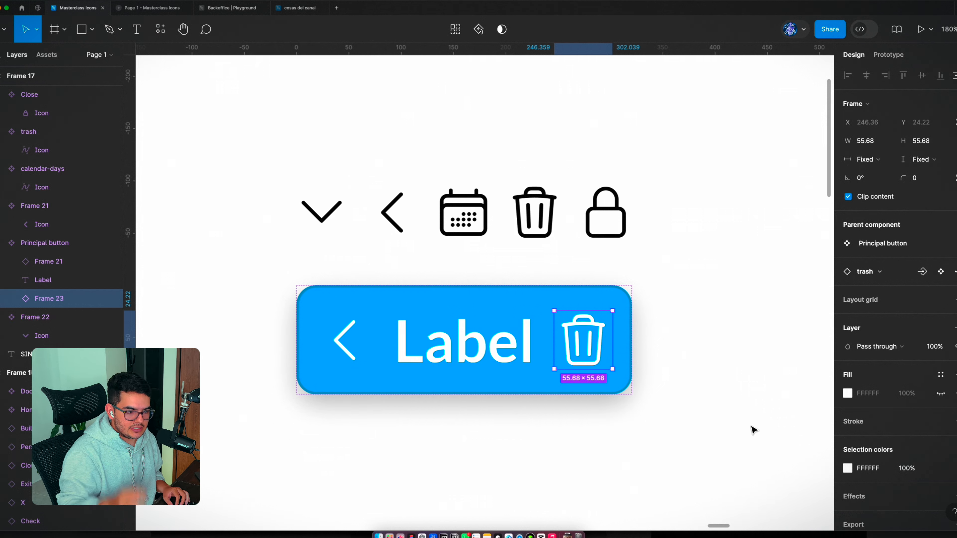
left_click(847, 469)
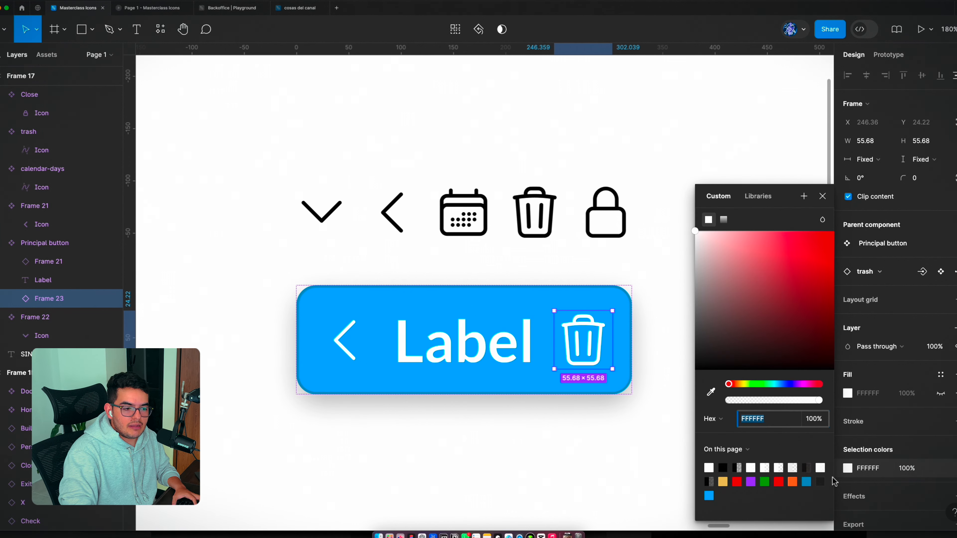
left_click_drag(784, 301, 849, 174)
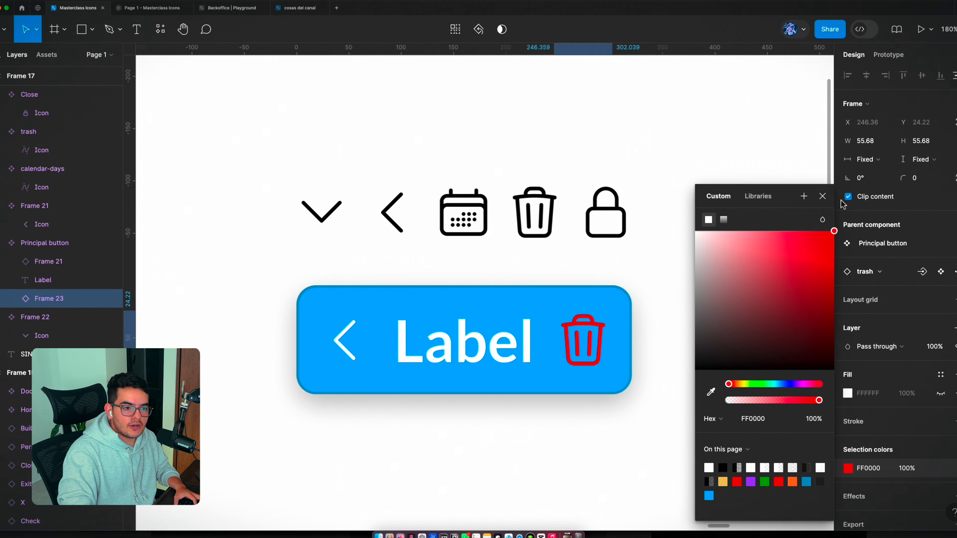
left_click(823, 197)
Step: Swap the red trailing icon instance in the button for the calendar-days component
left_click(866, 271)
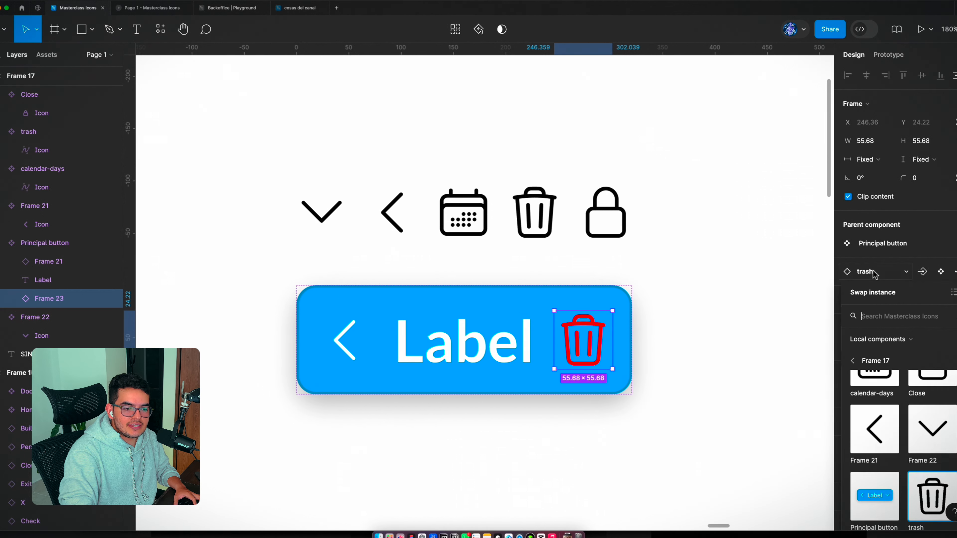
scroll(892, 403, "up", 2)
left_click(890, 400)
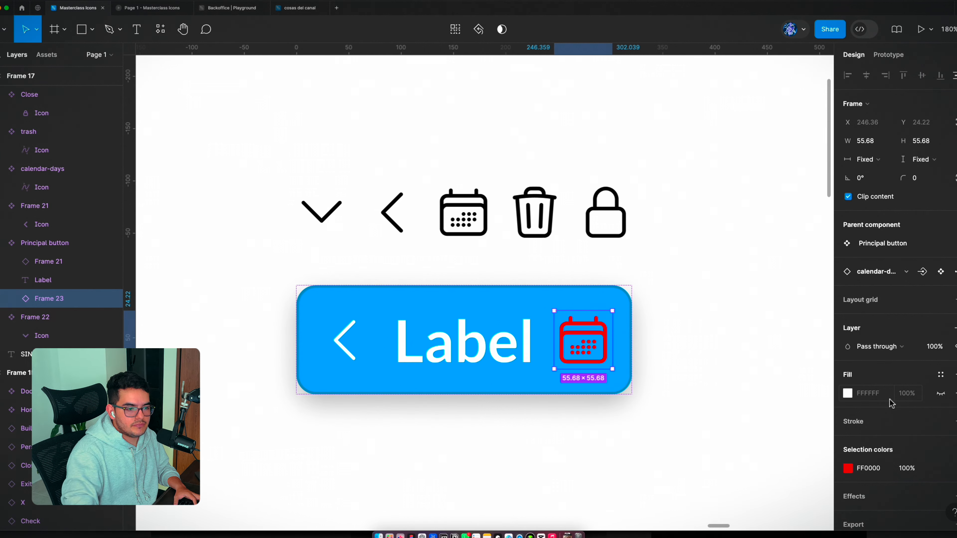
scroll(889, 399, "down", 2)
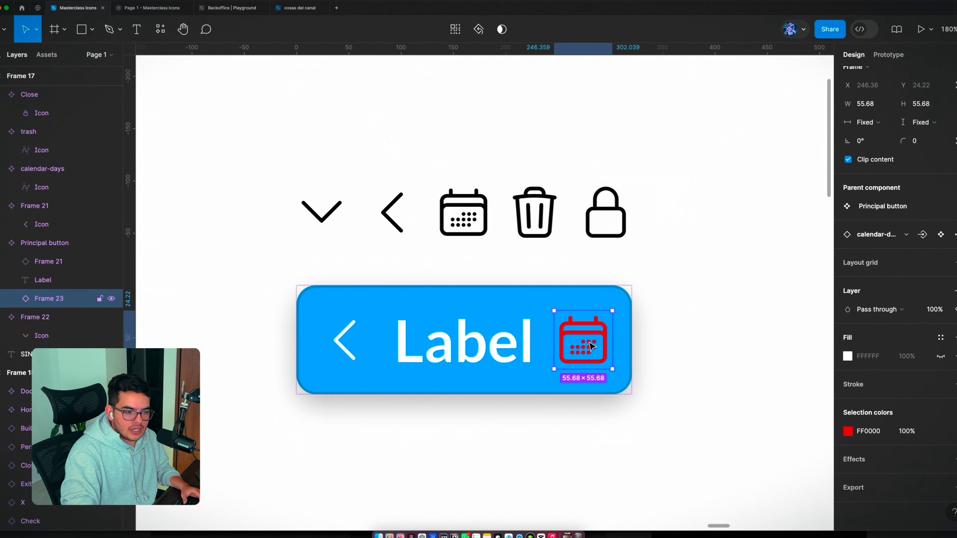
Step: Add a drop shadow to the inner Icon layer of the button's trailing calendar instance
double_click(596, 363)
left_click(953, 441)
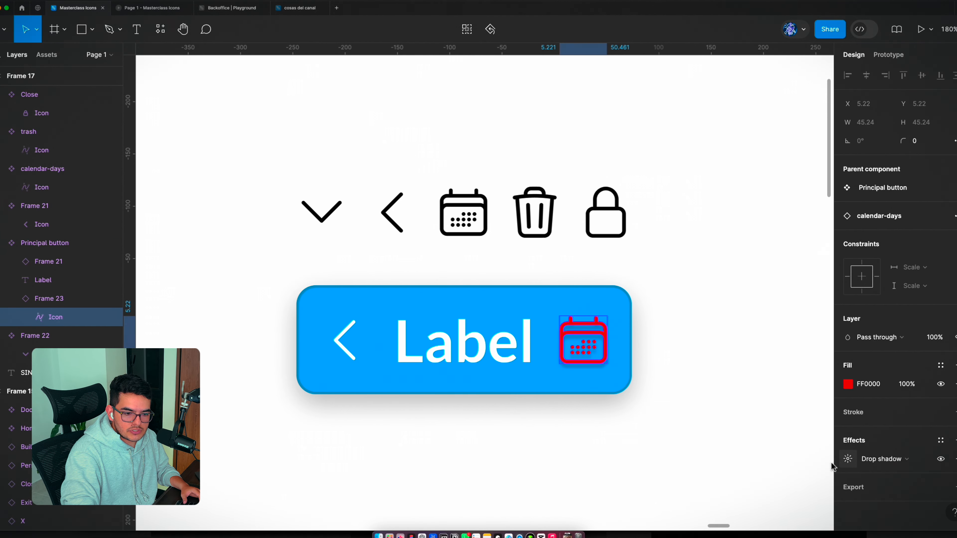
left_click(699, 427)
left_click(605, 359)
double_click(604, 359)
Step: Swap the button's trailing calendar instance for the Close lock component and check the icon's shadow up close
left_click(882, 281)
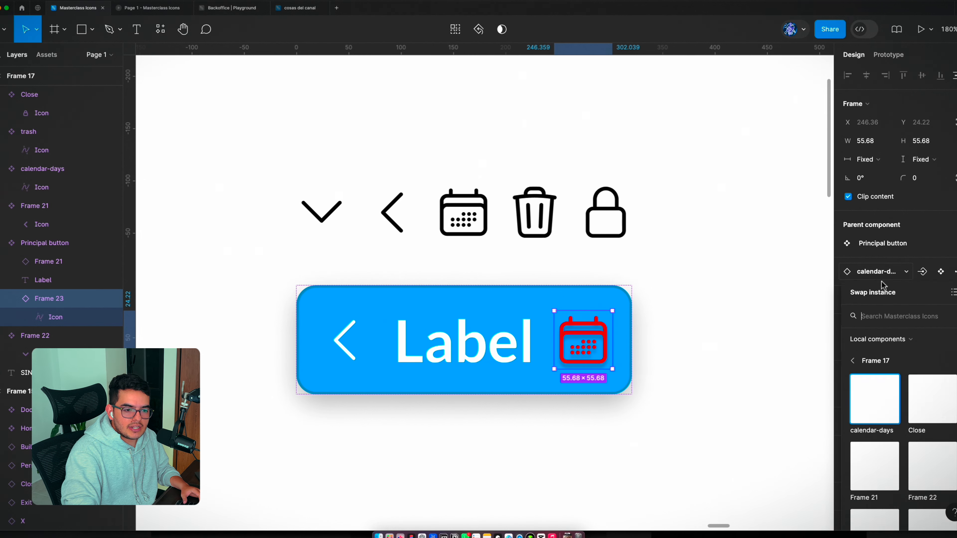
scroll(916, 404, "down", 1)
left_click(937, 399)
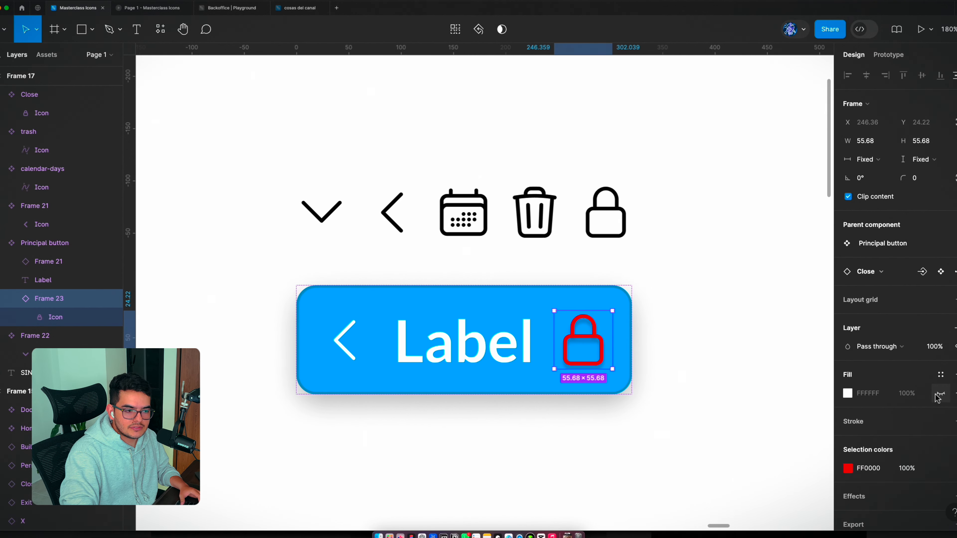
scroll(582, 379, "up", 6)
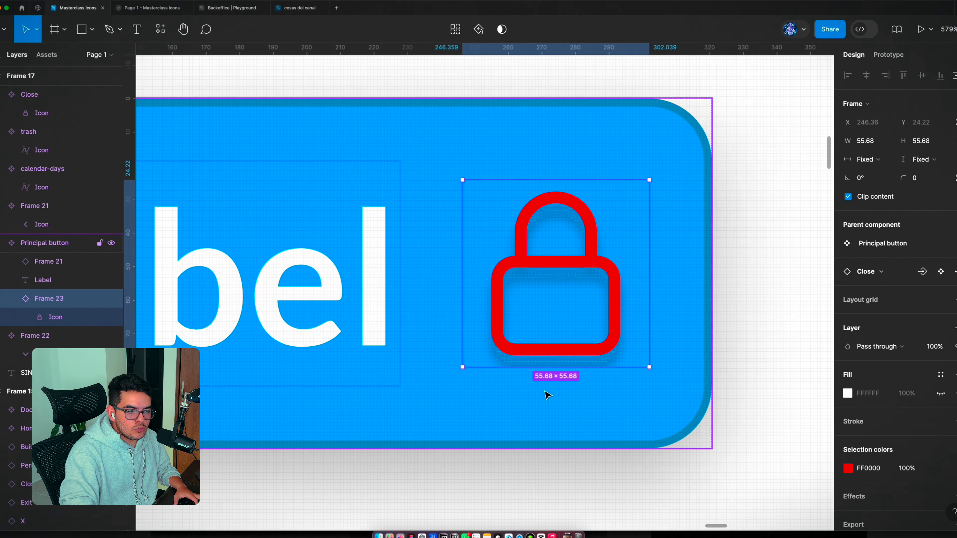
scroll(610, 333, "down", 3)
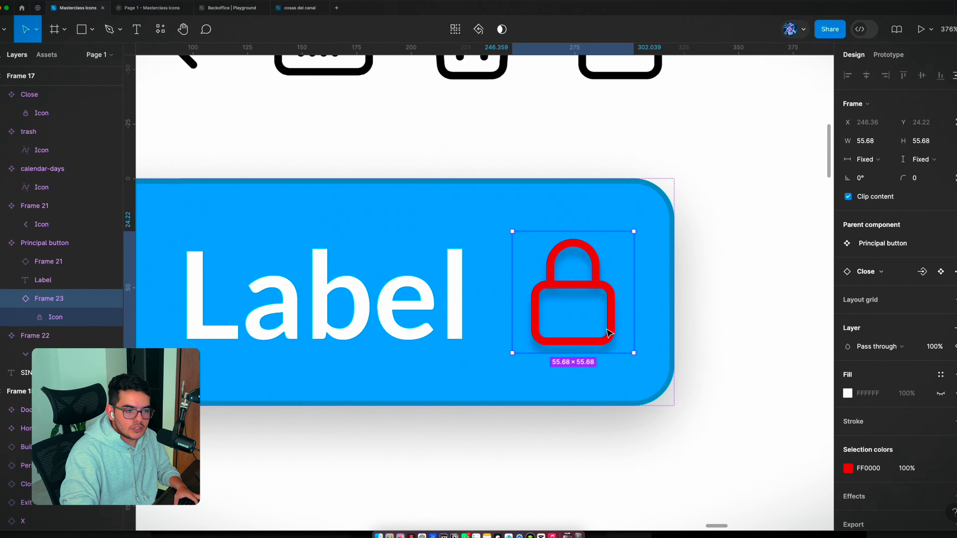
scroll(609, 333, "down", 3)
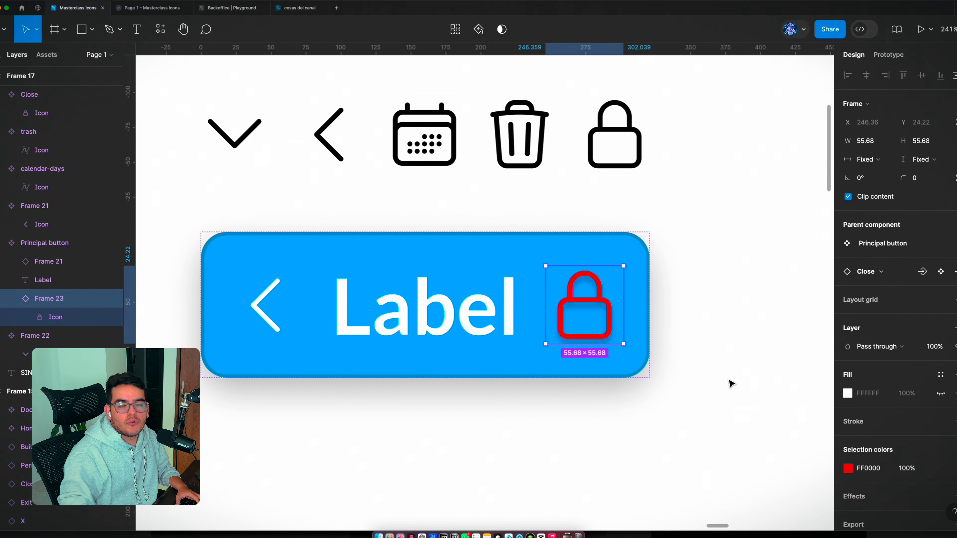
Step: Change the trailing lock icon's color to white (FFFFFF)
scroll(729, 385, "up", 5)
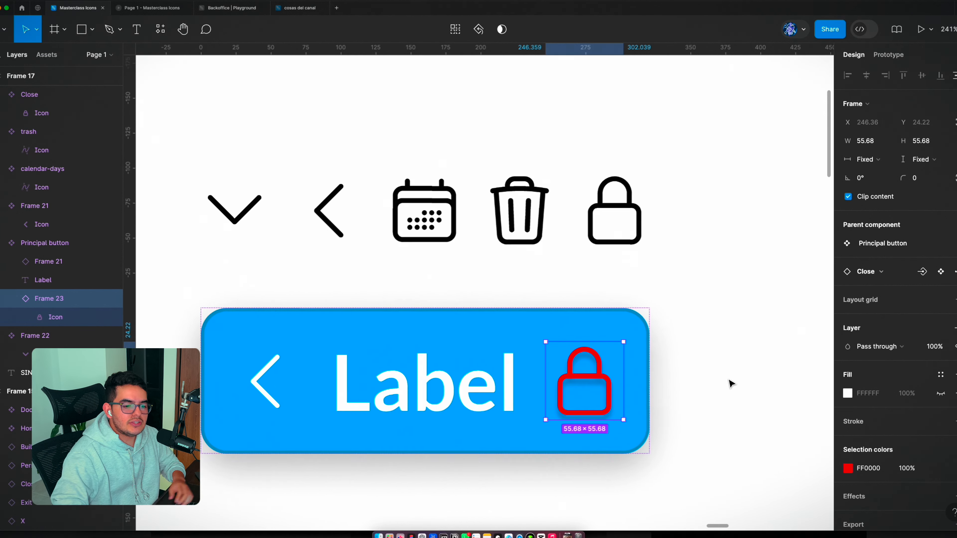
scroll(799, 402, "down", 4)
left_click(848, 468)
left_click_drag(739, 294, 670, 227)
left_click(680, 327)
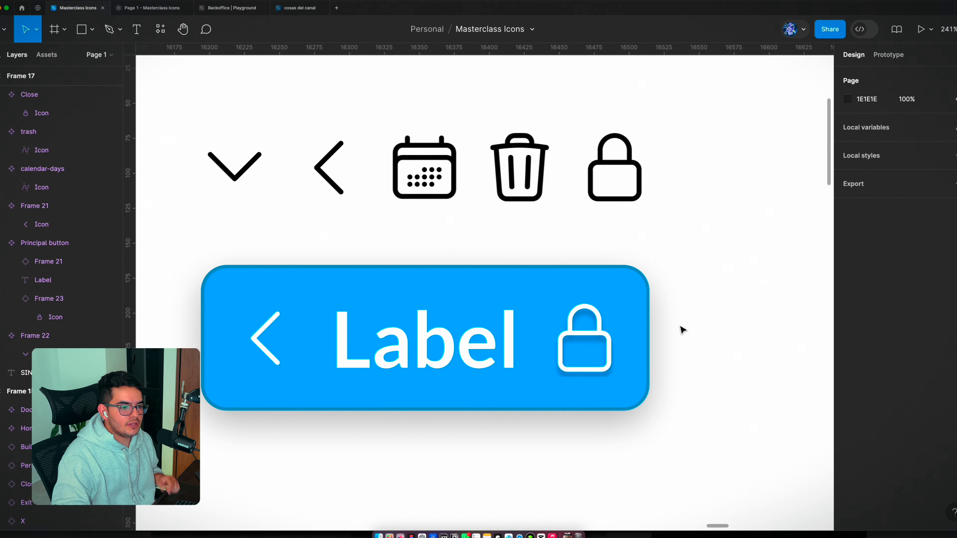
Step: Examine the button's trailing lock instance and the inner layer names shared by the icon components
double_click(607, 366)
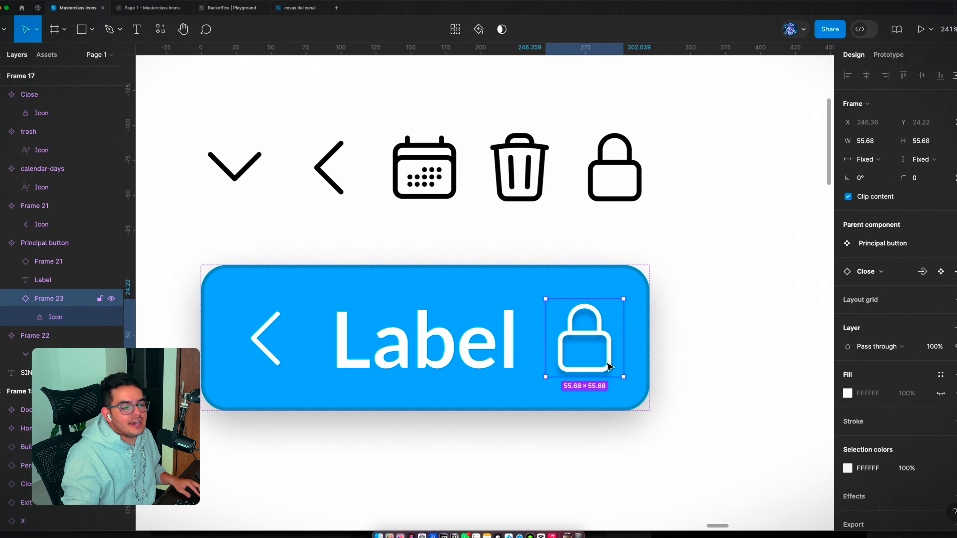
scroll(608, 363, "up", 2)
left_click(721, 347)
scroll(741, 307, "down", 5)
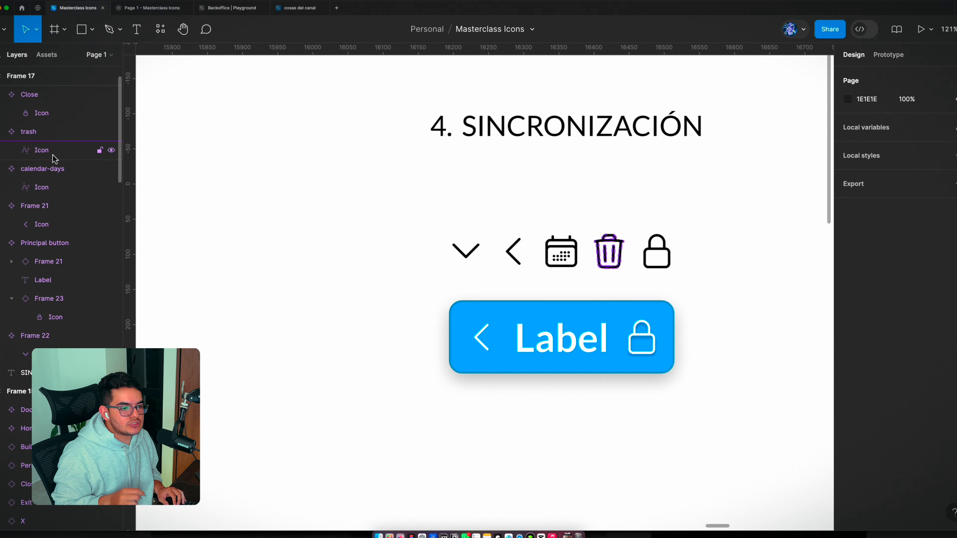
Step: Enlarge the Edificio component in Frame 12 to 176 × 176
scroll(694, 307, "down", 10)
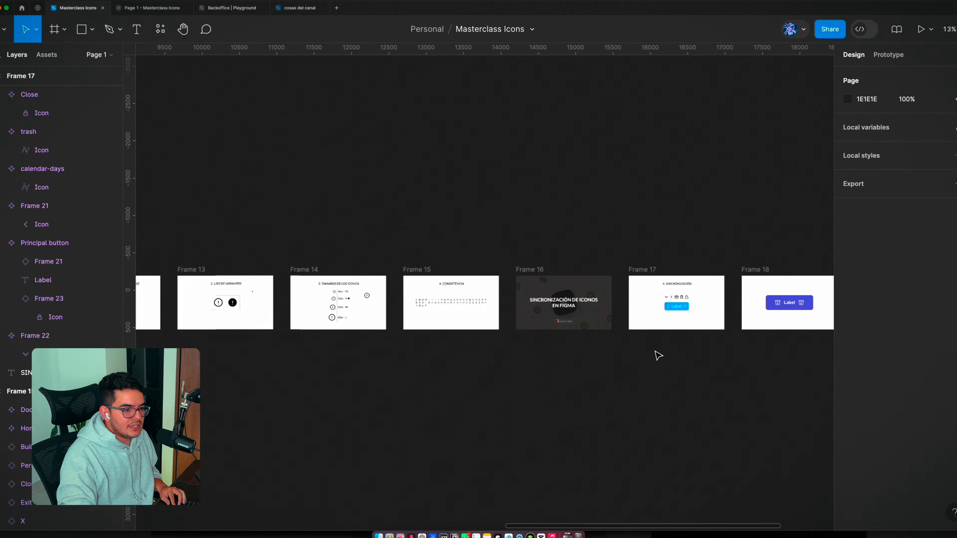
scroll(769, 340, "left", 10)
scroll(424, 327, "up", 5)
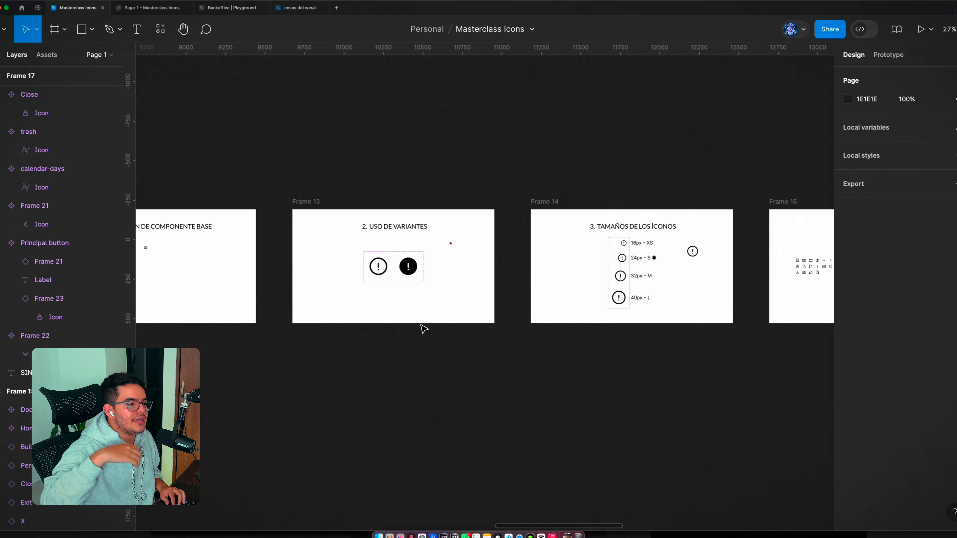
scroll(423, 327, "left", 5)
scroll(274, 268, "up", 10)
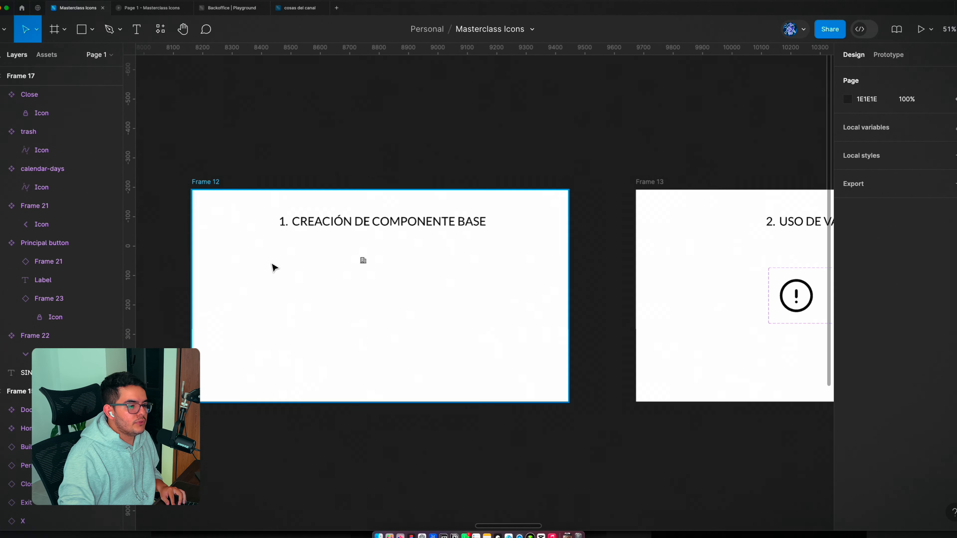
left_click(372, 296)
left_click_drag(380, 295, 540, 457)
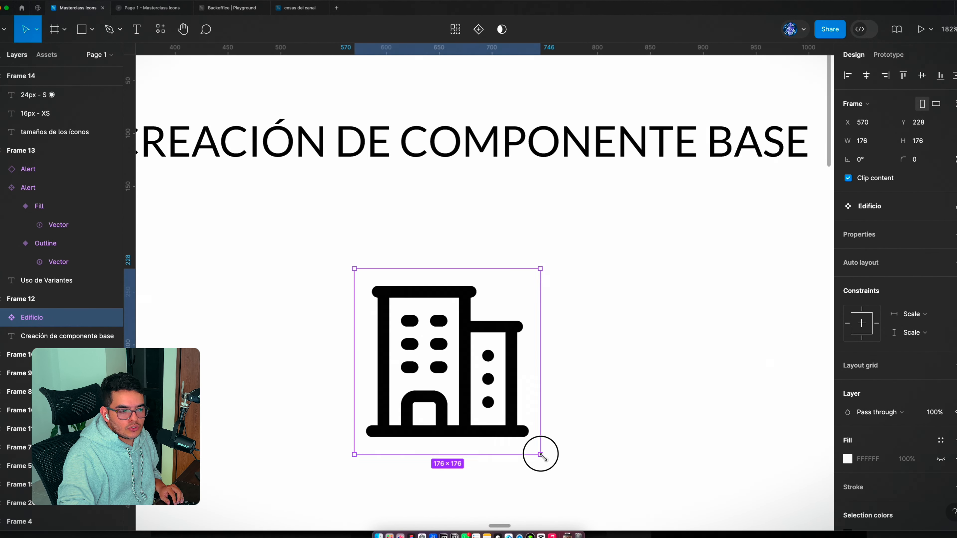
scroll(388, 244, "down", 10)
left_click(538, 329)
Step: Duplicate the dollar icon in Frame 15 and place the copy below the icon rows at X 640, Y 470
scroll(539, 329, "right", 10)
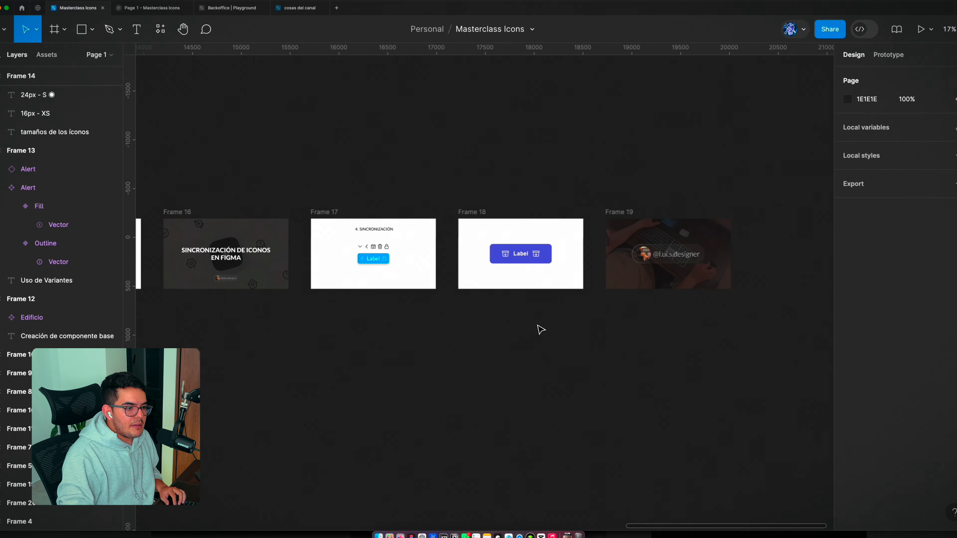
scroll(211, 267, "up", 10)
left_click_drag(370, 251, 573, 342)
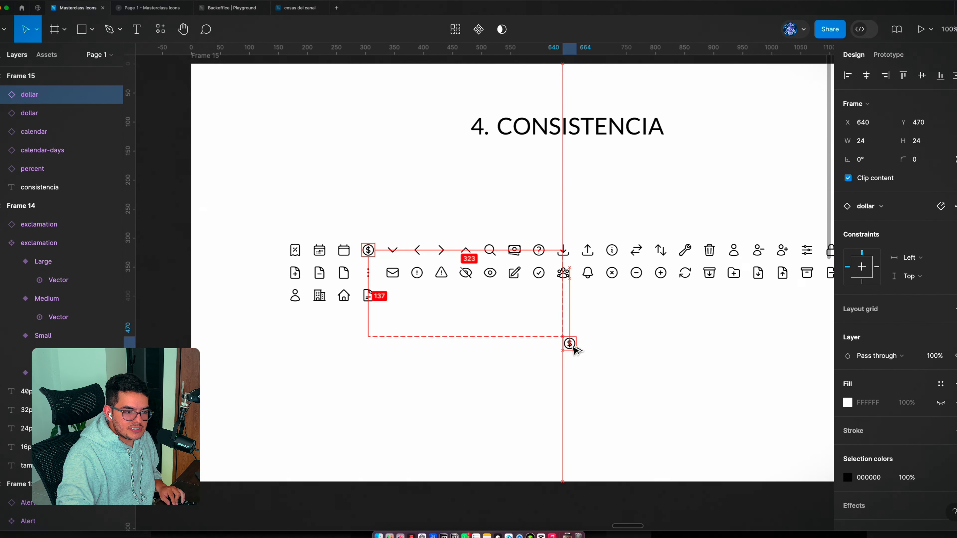
Step: Swap the copied dollar instance for the exclamation icon from the Backoffice | Playground library
scroll(572, 342, "up", 5)
left_click(899, 213)
scroll(904, 396, "down", 5)
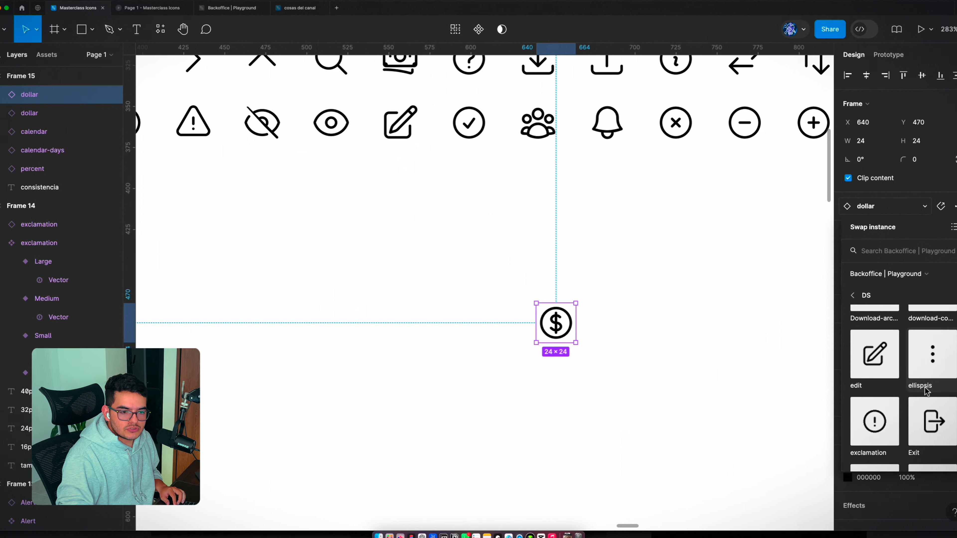
key("Escape")
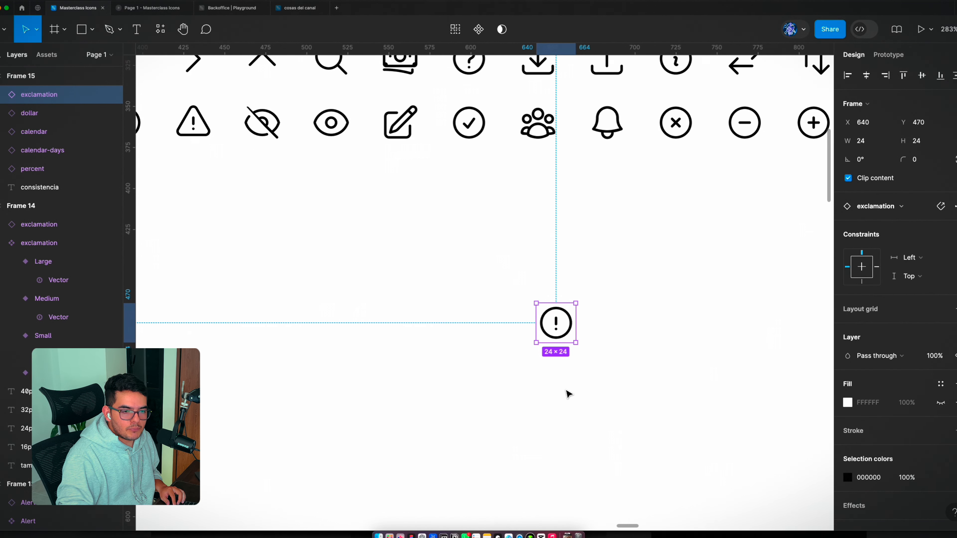
Step: Swap the copied exclamation instance for the Exit icon and recolor it bright red
left_click(889, 214)
left_click(932, 396)
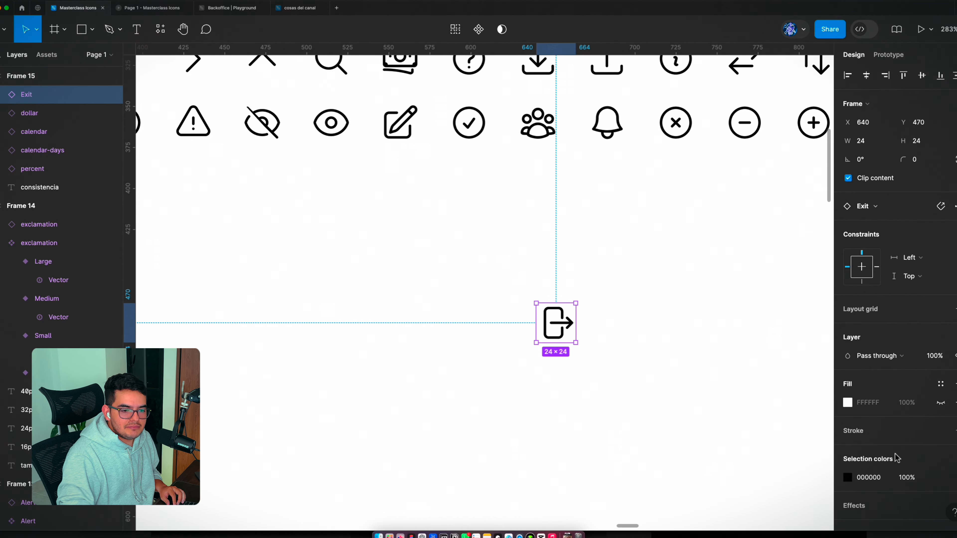
left_click(848, 477)
left_click_drag(745, 340, 790, 236)
left_click(651, 374)
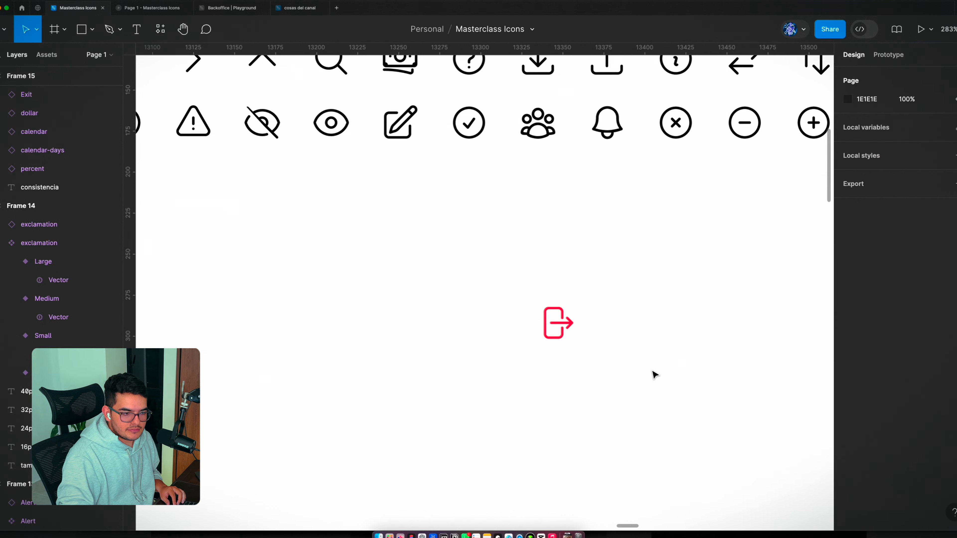
Step: Open the instance swap options for the red Exit icon
left_click(573, 330)
left_click(866, 206)
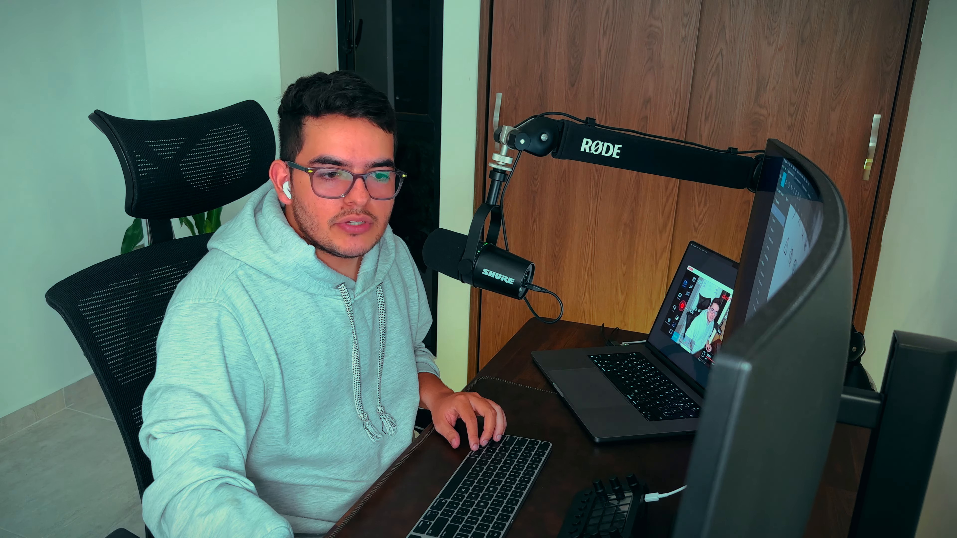